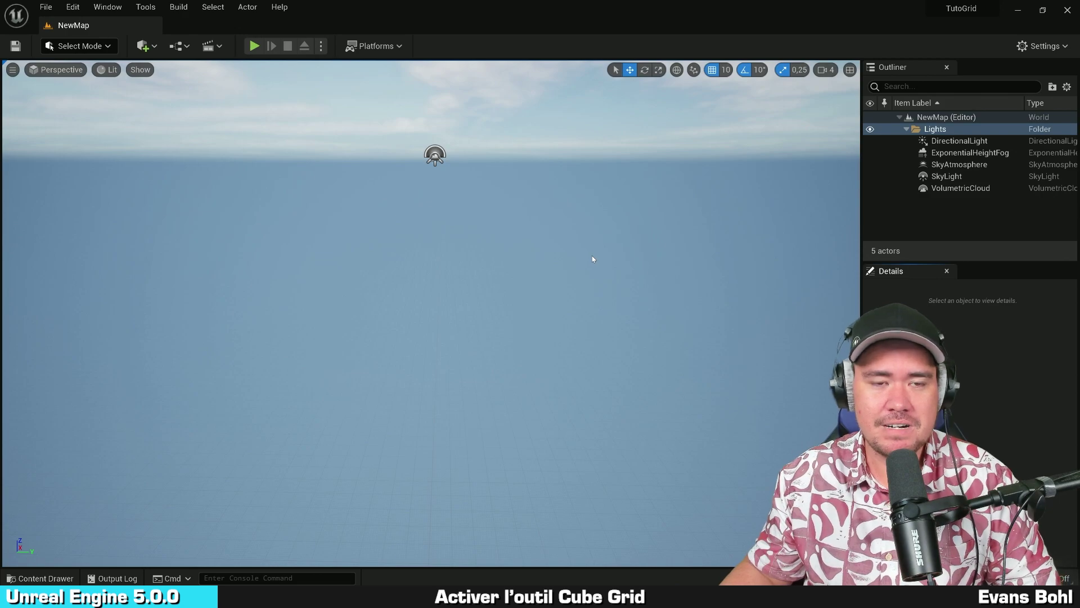
- Collapse the Outliner and Details side panels to enlarge the viewport
right_click_drag(589, 205, 558, 250)
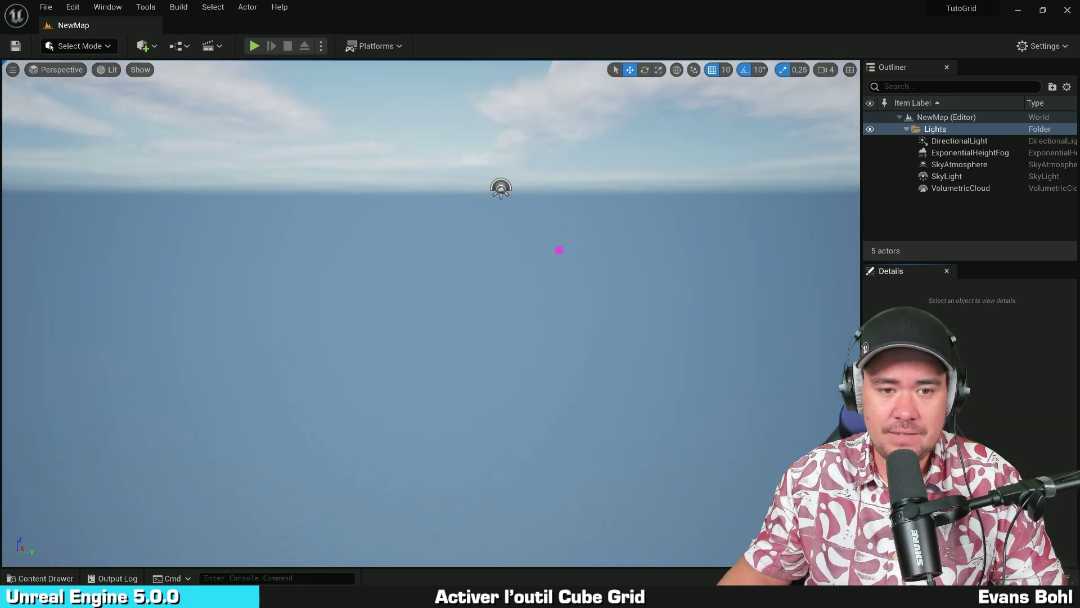
right_click_drag(594, 203, 617, 240)
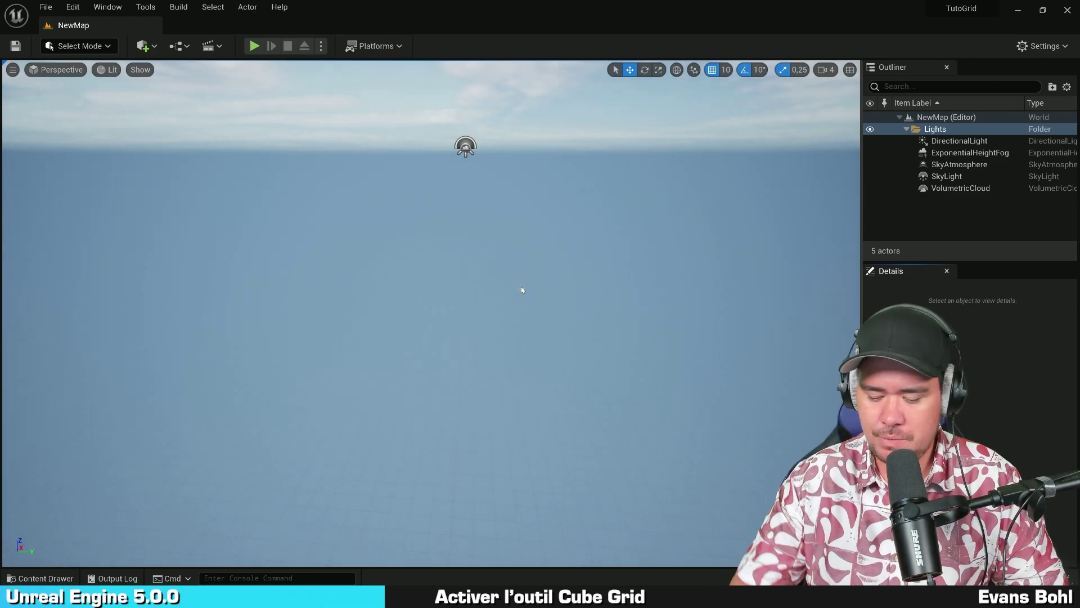
key("F10")
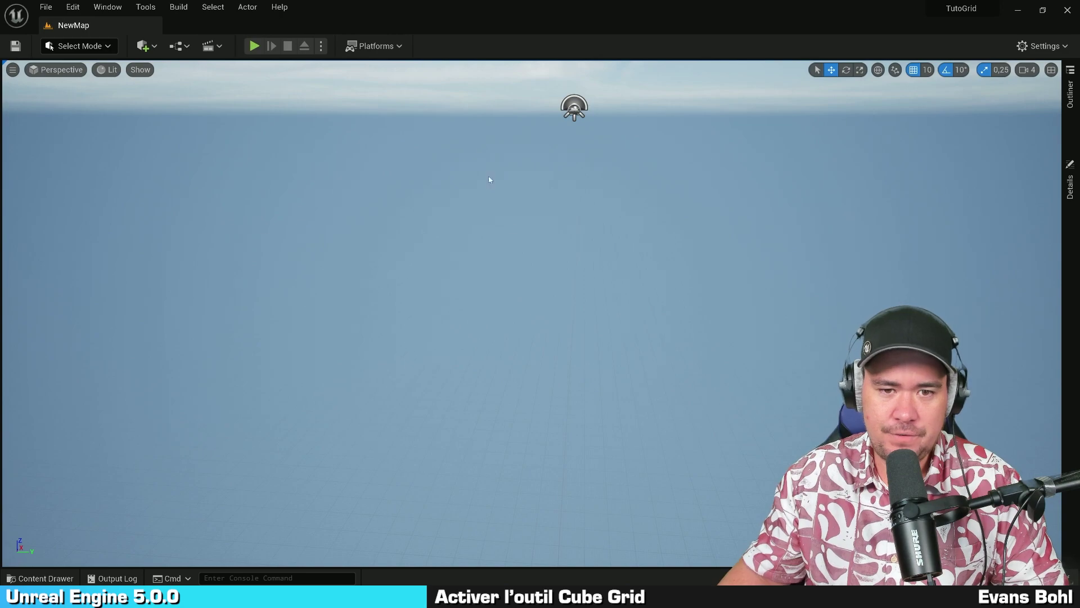
right_click_drag(639, 217, 669, 217)
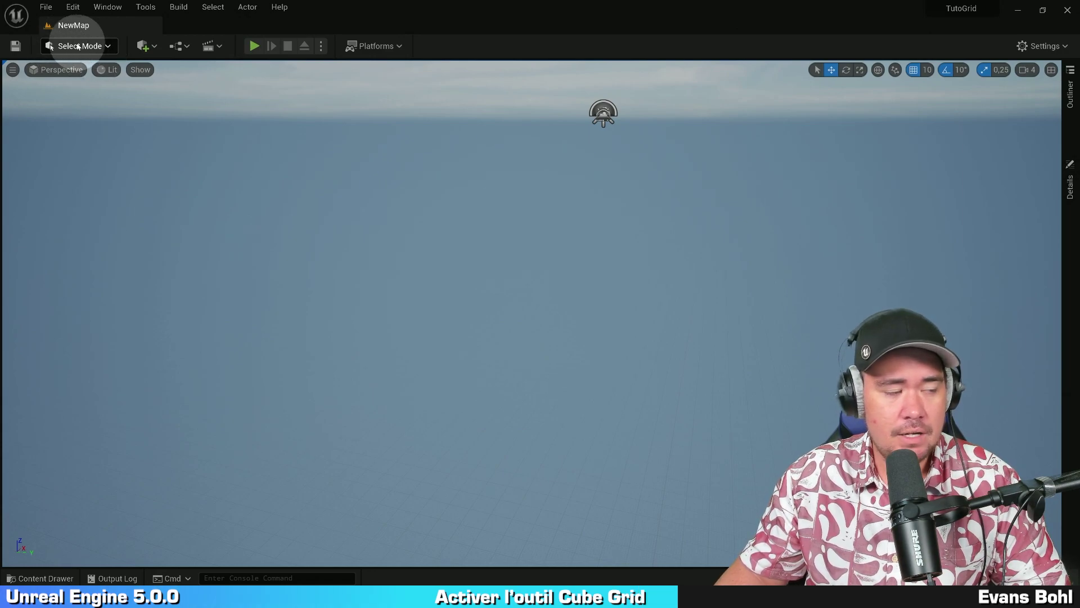
- Switch to Modeling mode, start the Cube Grid tool and review its settings
left_click(78, 45)
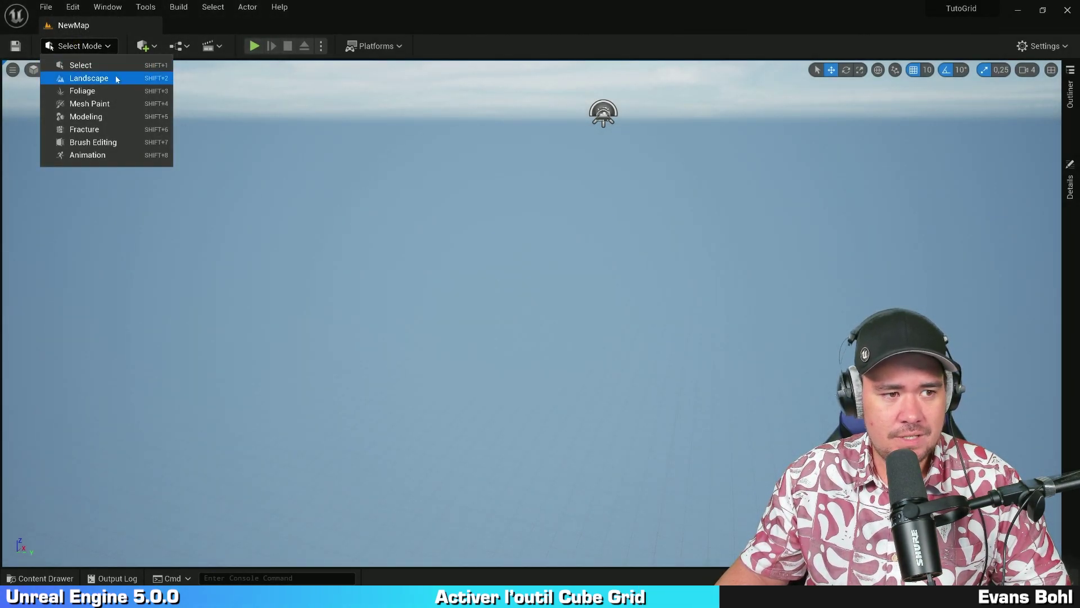
left_click(120, 122)
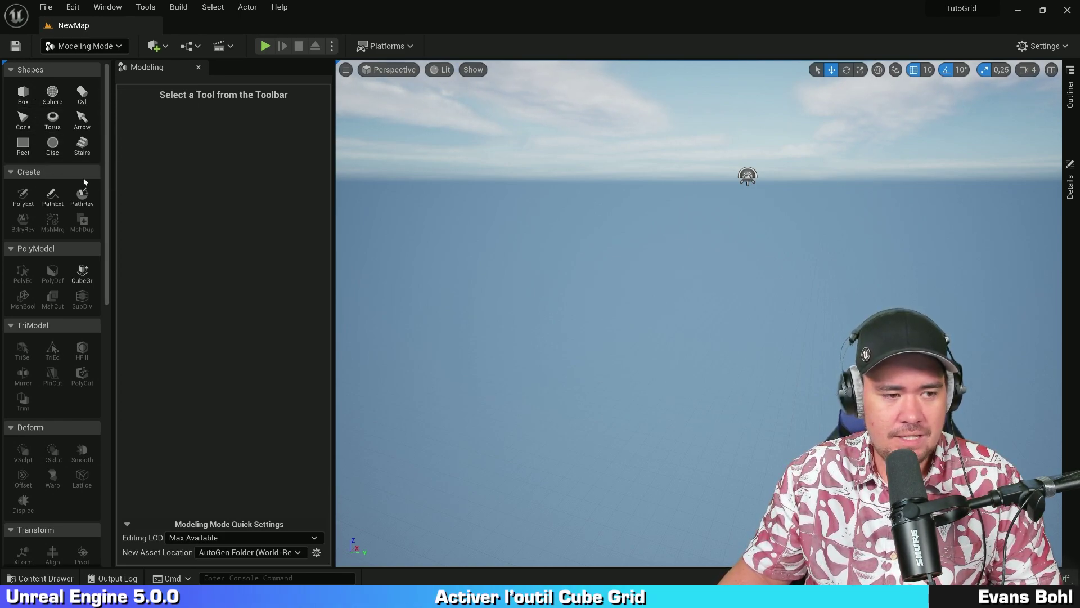
left_click(80, 274)
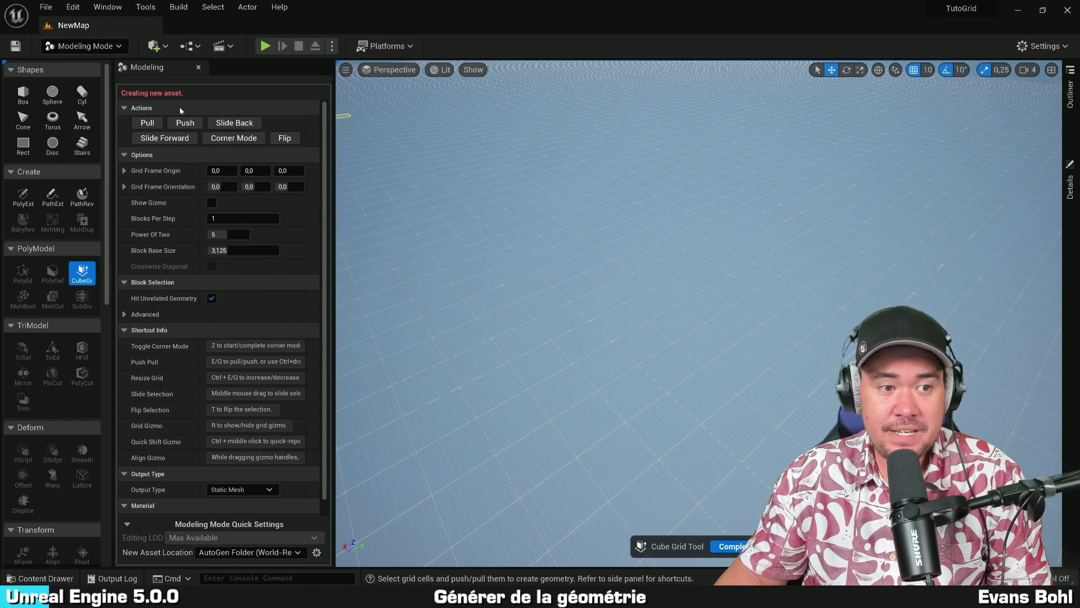
scroll(265, 349, "down", 1)
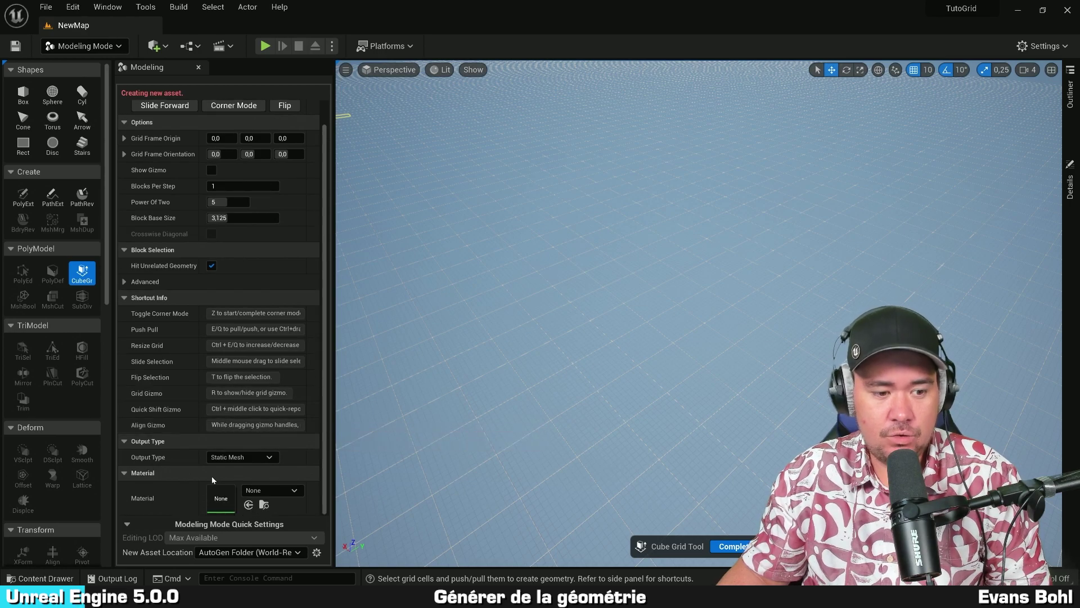
scroll(169, 214, "up", 1)
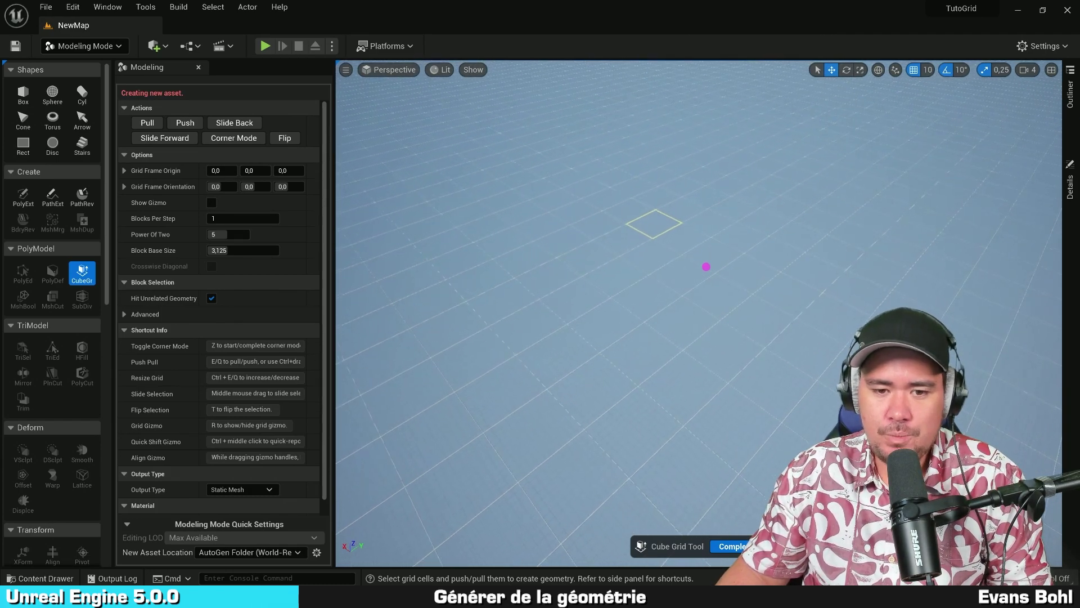
- Select a rectangular area of grid cells and pull it up into a flat slab
left_click(535, 268)
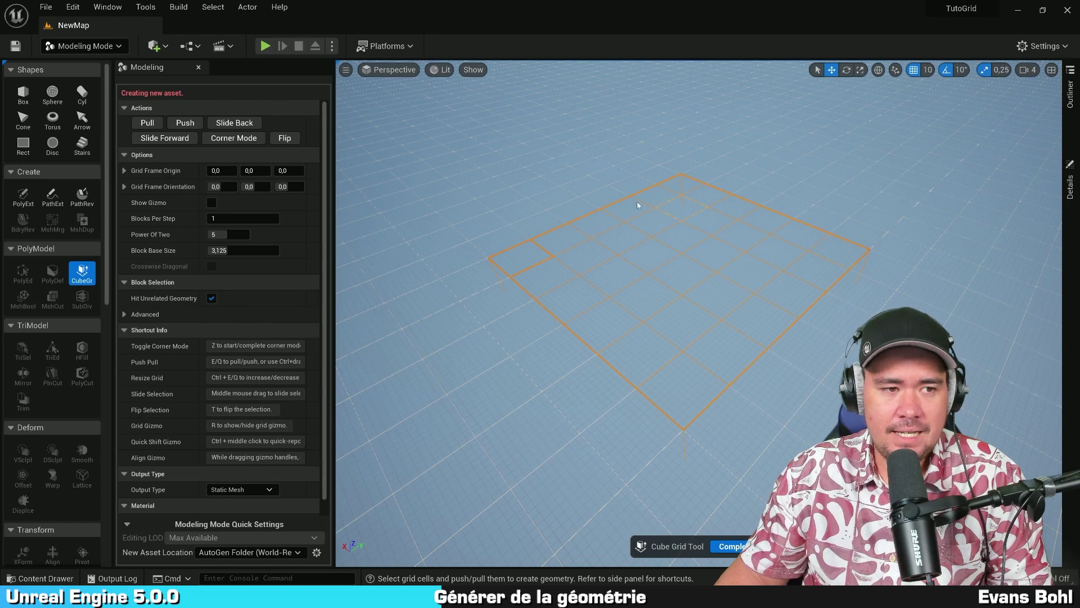
left_click(151, 124)
left_click(153, 125)
- Select a single cell at the side of the slab and pull it into a protruding block
right_click_drag(692, 193, 692, 193)
key("s")
right_click_drag(797, 305, 725, 335)
key("s")
left_click(725, 336)
left_click(155, 123)
- Select a row of three cells on top of the slab and pull them up into a wall
right_click_drag(675, 263, 747, 263)
key("a")
right_click_drag(624, 301, 626, 301)
left_click_drag(593, 383, 666, 389)
left_click(147, 123)
left_click(147, 124)
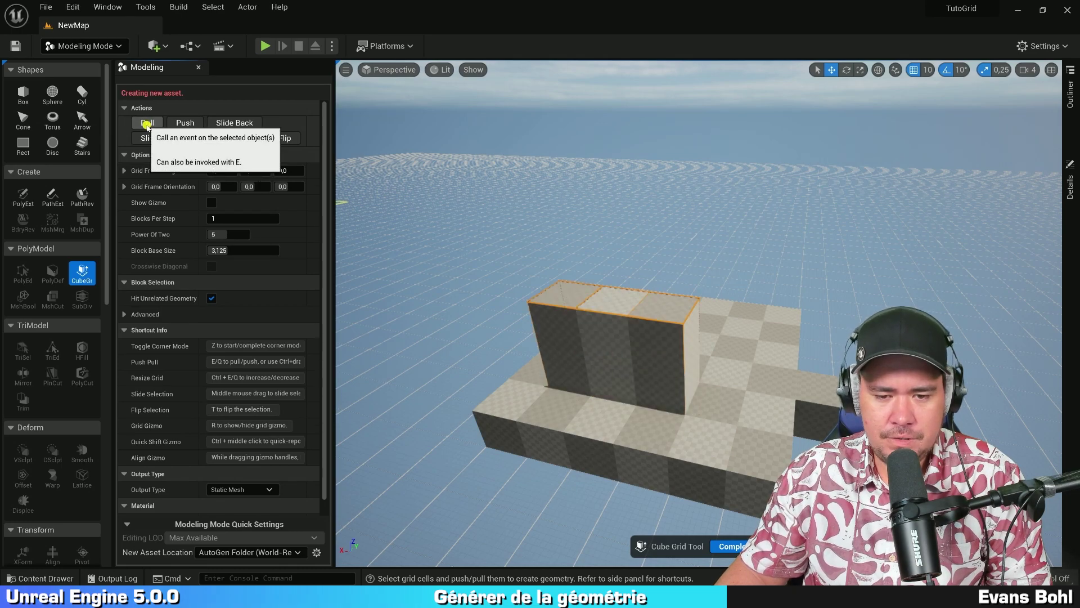
left_click(146, 123)
right_click_drag(712, 250, 506, 242)
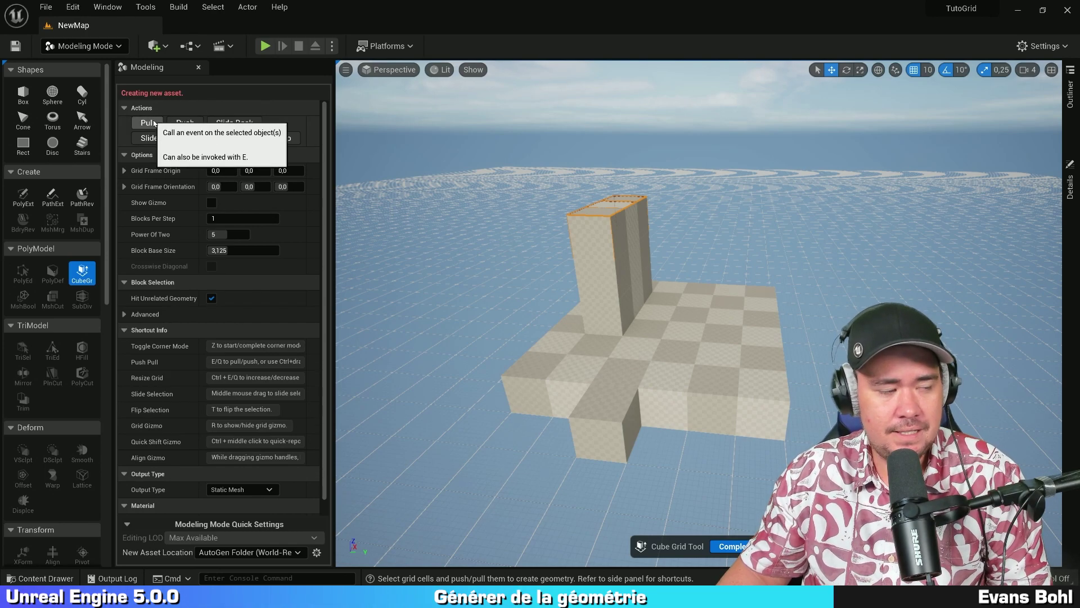
- Select a two-by-two area on top of the slab and pull it up six blocks into a tower
right_click_drag(584, 295, 588, 296)
left_click(585, 373)
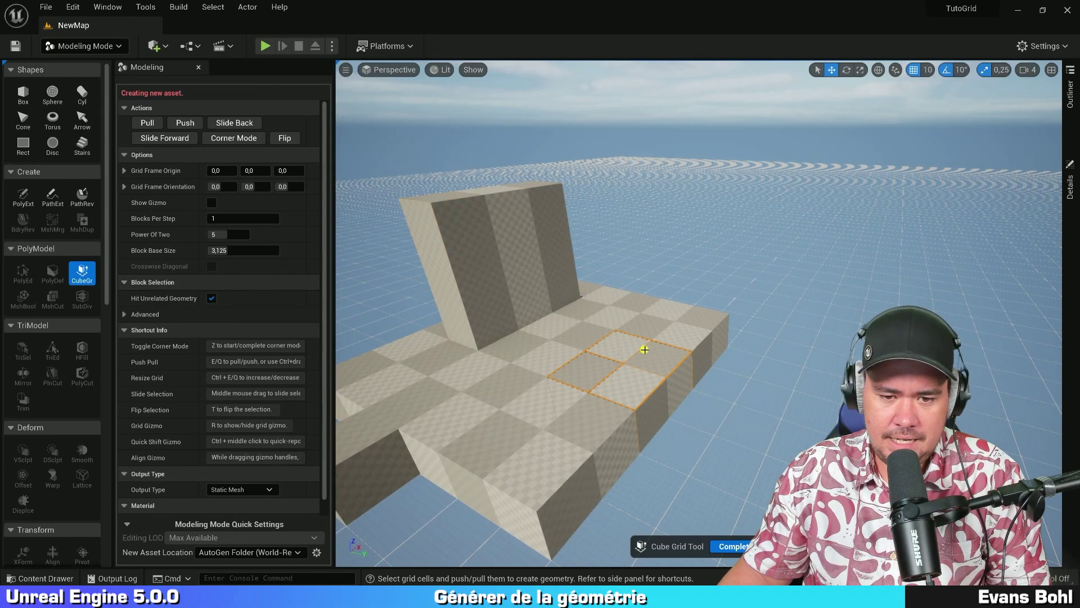
key("e")
key("e")
key("e")
key("e")
key("e")
key("e")
- Select one cell on the upper side of the tower and pull it out four blocks into a horizontal arm
left_click(628, 169)
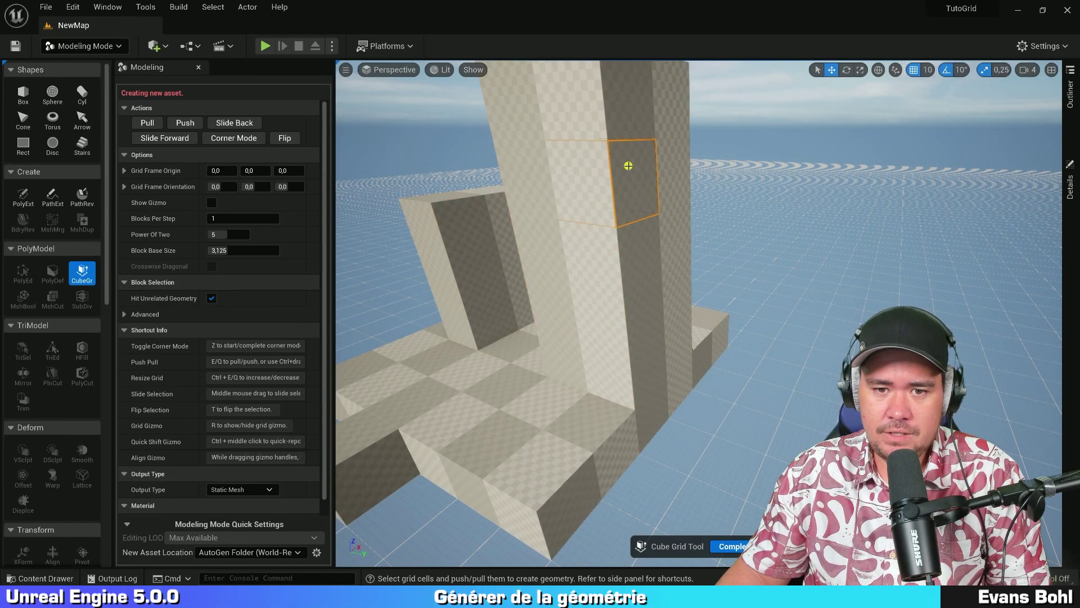
key("e")
key("e")
key("e")
key("e")
key("s")
right_click_drag(753, 223, 788, 237)
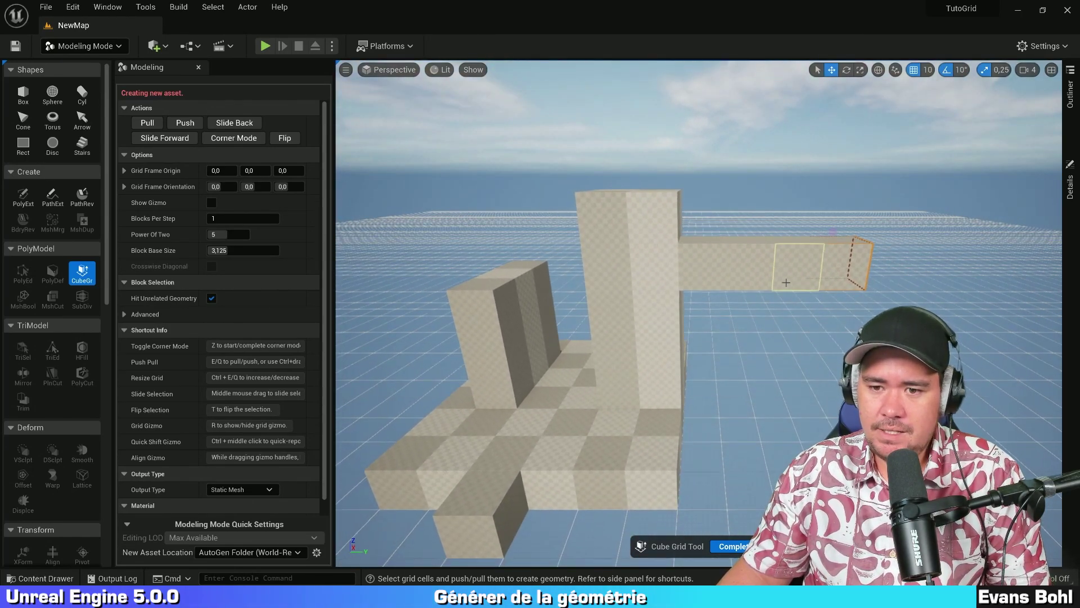
- Select the side face of the arm's end block and pull it three blocks to turn the arm sideways
key("e")
key("e")
key("e")
right_click_drag(829, 272, 764, 302)
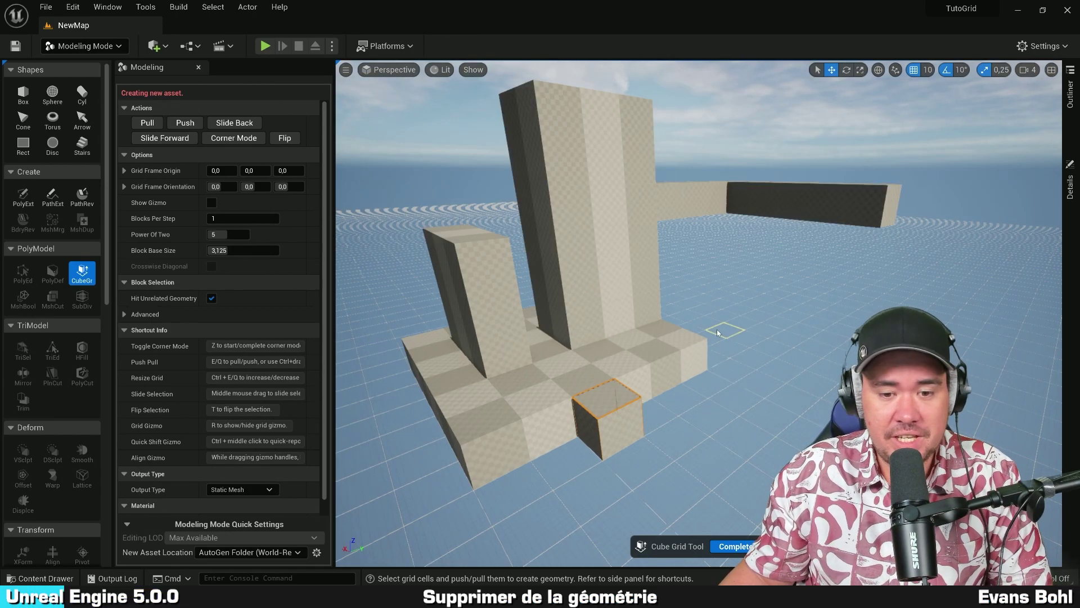
- Push in the protruding block's outer face two blocks to remove the block and cut a notch into the slab
right_click_drag(718, 332, 699, 313)
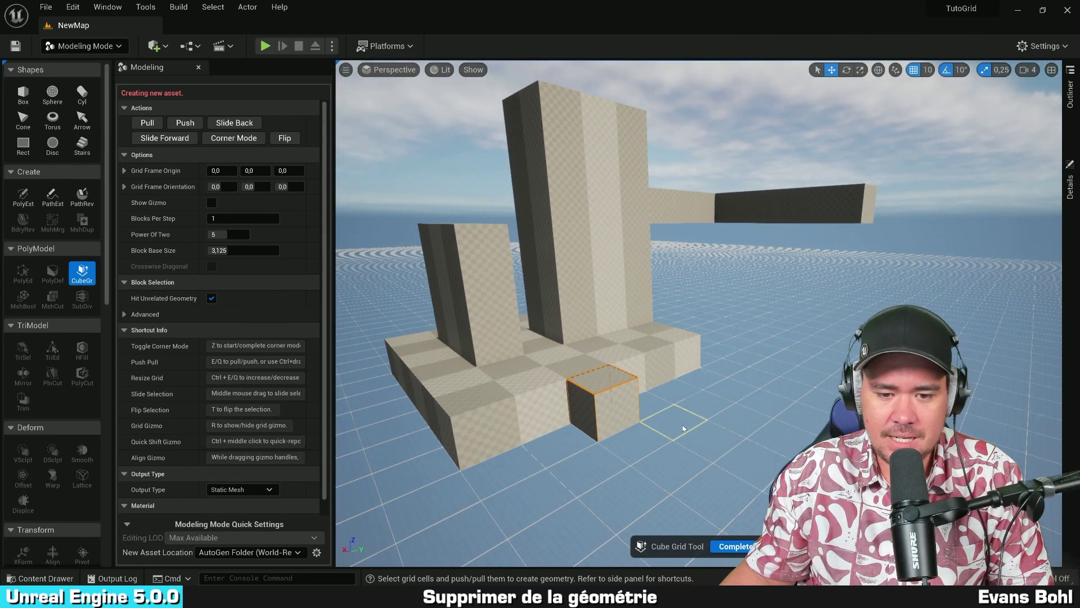
left_click(617, 415)
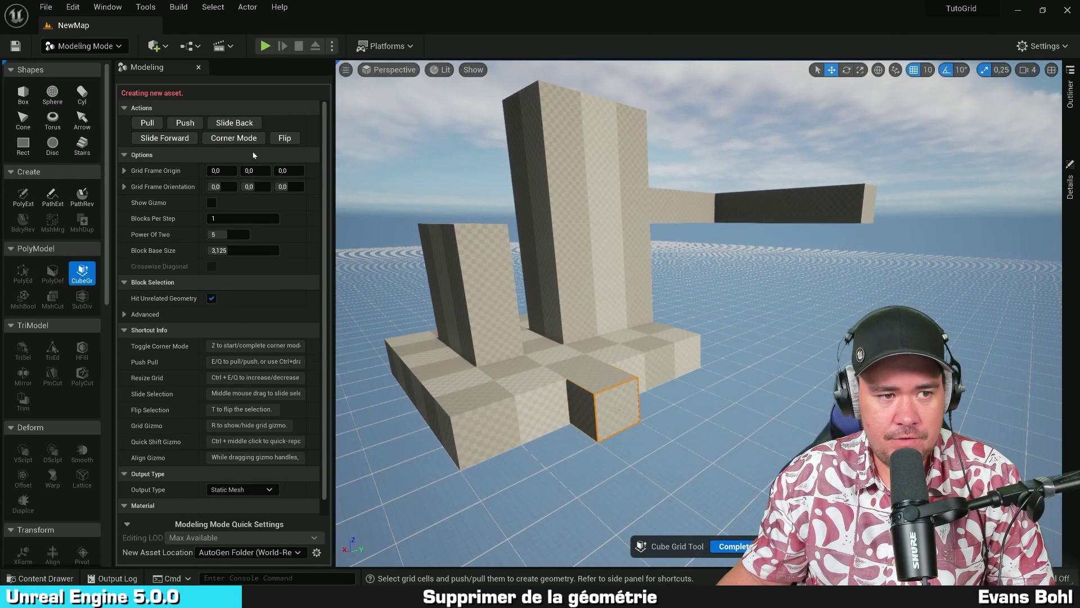
key("ctrl")
key("ctrl")
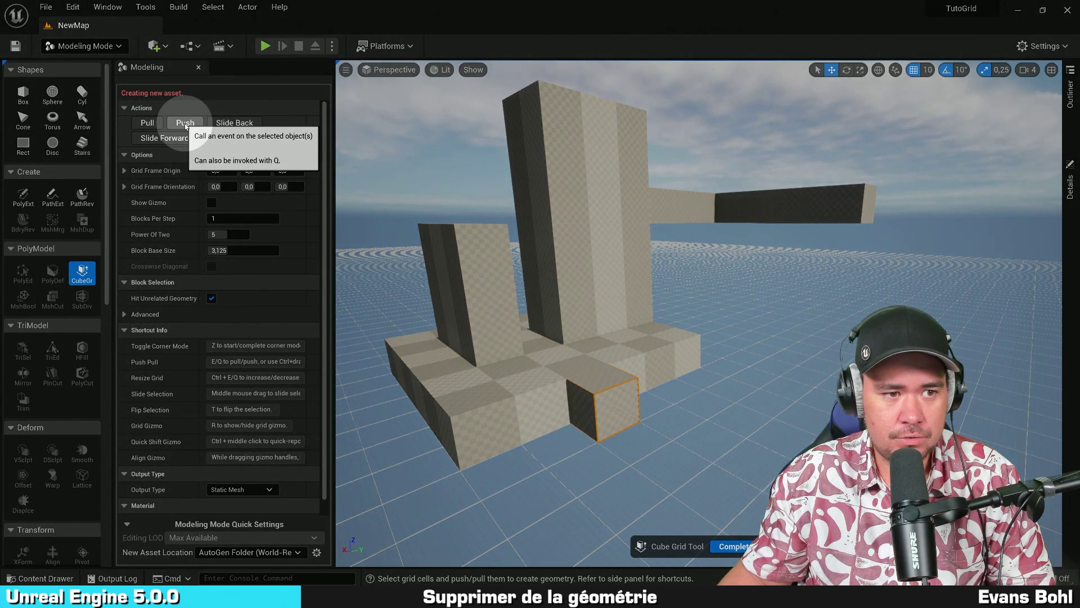
left_click(186, 126)
right_click_drag(513, 342, 483, 333)
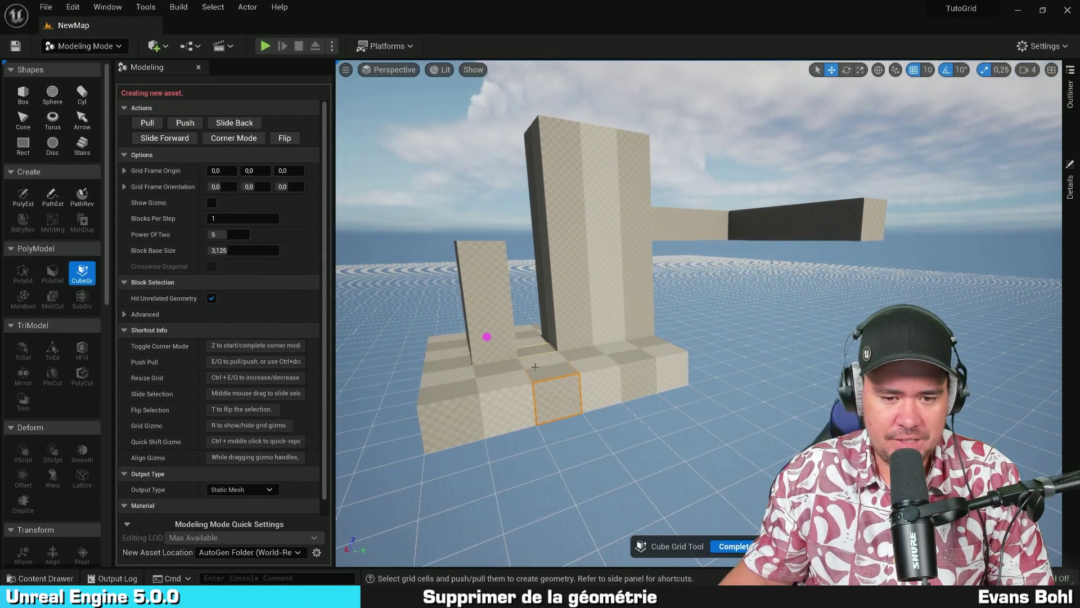
left_click(184, 126)
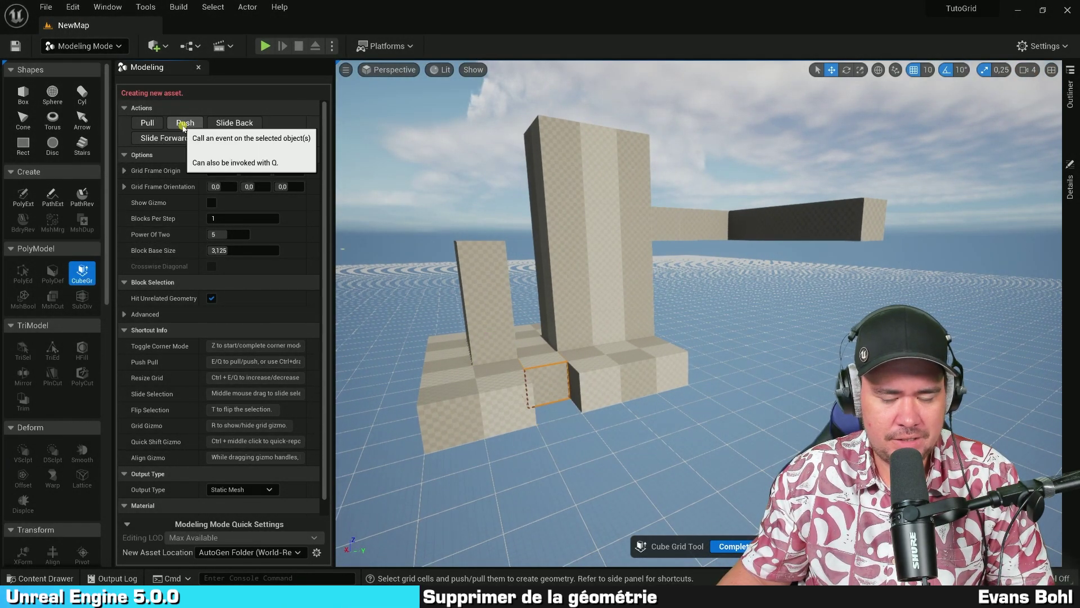
- Select the middle cell of the three-cell-wide wall and push it through to open a window
right_click_drag(495, 256, 499, 248)
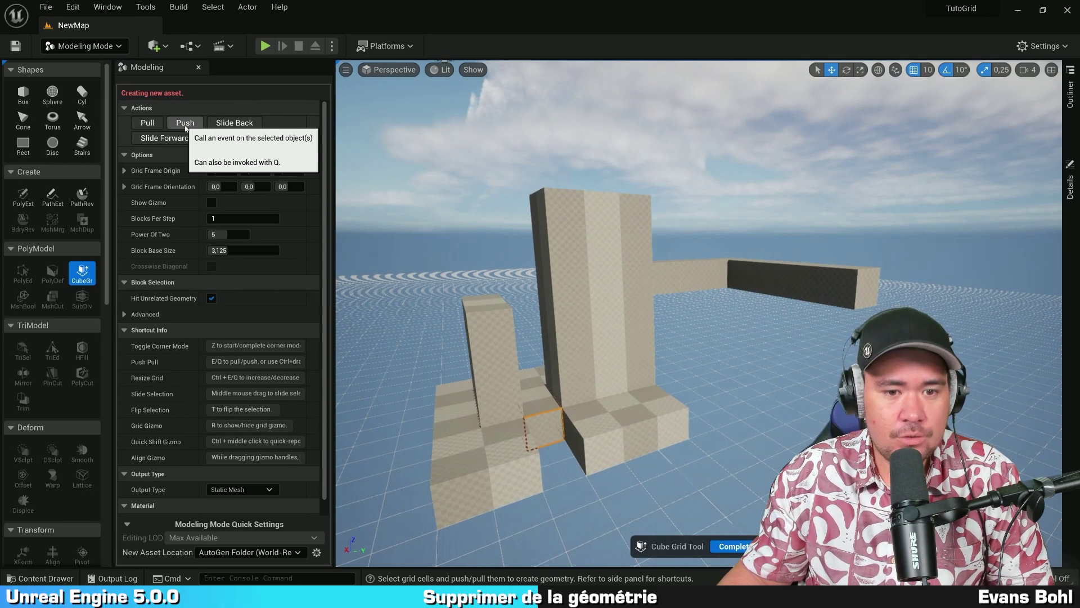
right_click_drag(499, 269, 636, 293)
left_click(659, 366)
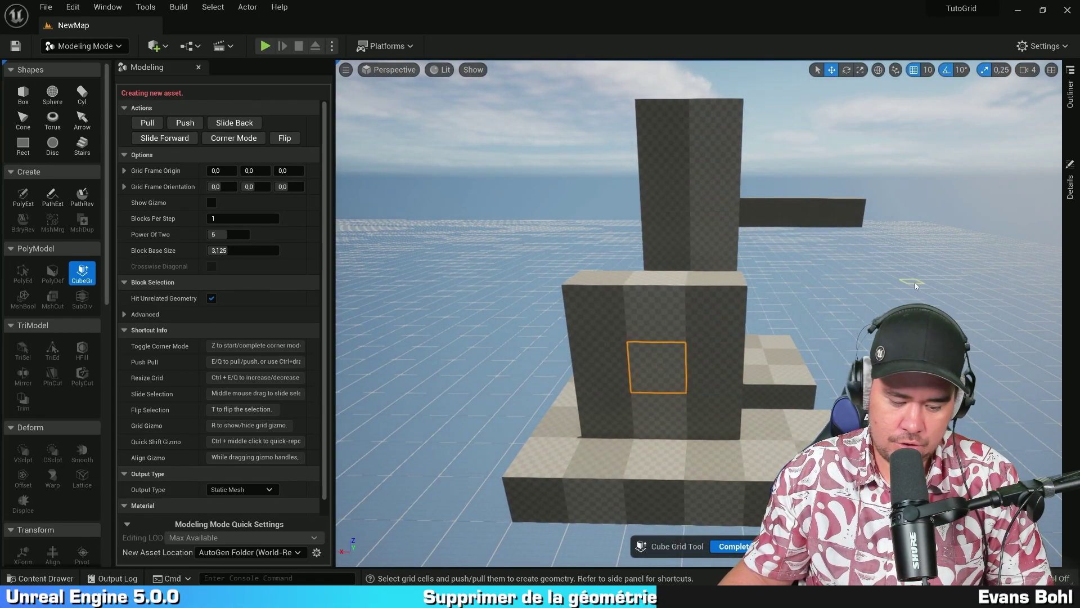
key("q")
right_click_drag(852, 309, 676, 285)
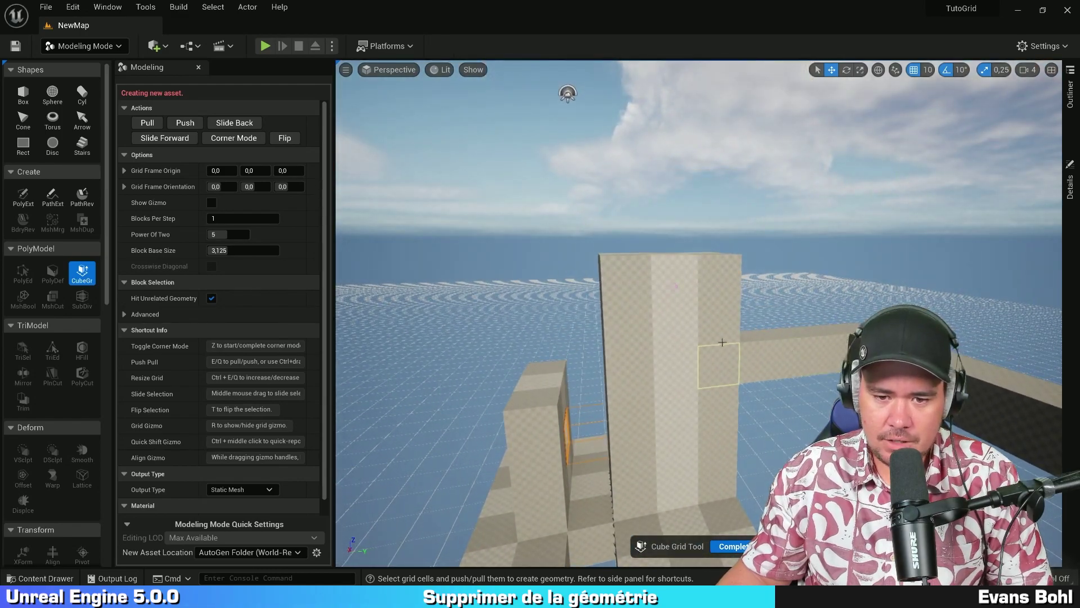
- Select a vertical run of cells on the tower's side and push them in to cut an opening
left_click_drag(661, 336, 667, 368)
key("q")
- Push individual blocks out of the horizontal arm to leave gaps between the remaining cubes
right_click_drag(809, 421, 784, 407)
left_click(638, 295)
key("q")
right_click_drag(747, 298, 805, 341)
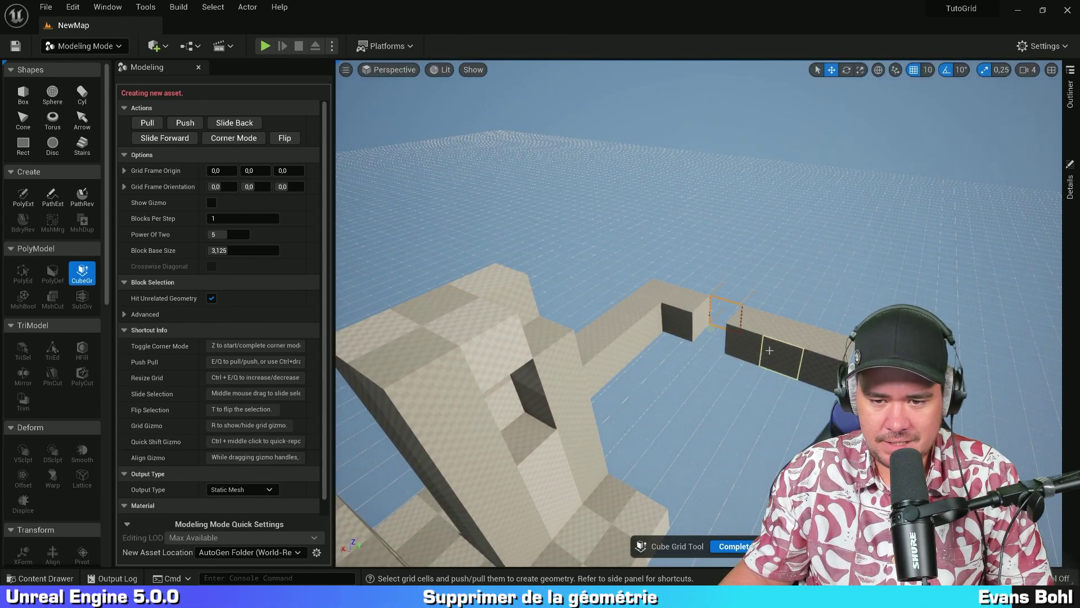
key("q")
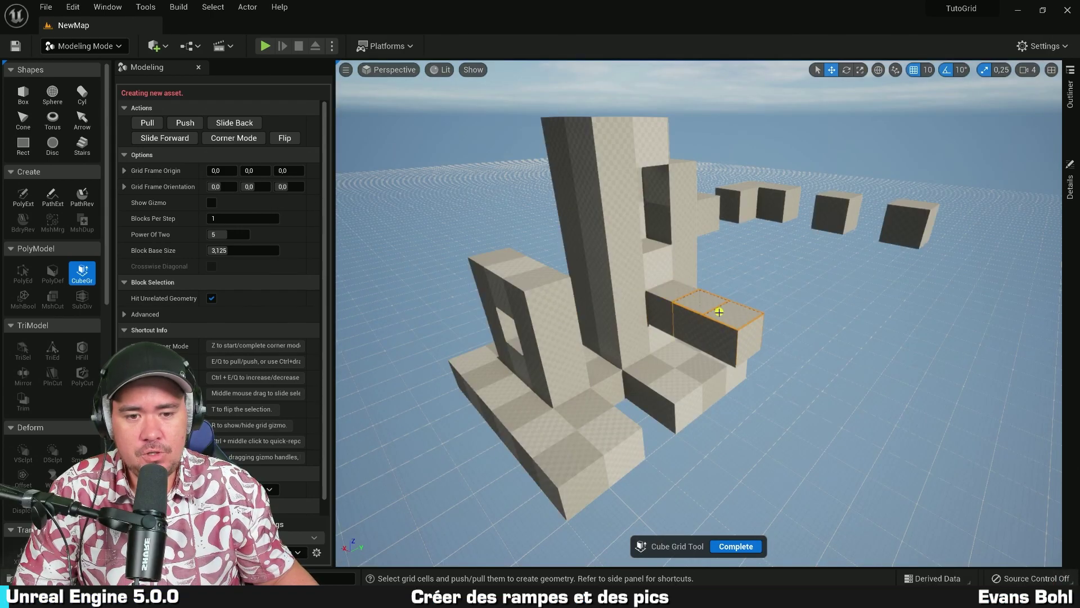
- Select the cells on top of the low ledge beside the tower and pull them up two blocks
left_click(724, 316)
key("e")
key("e")
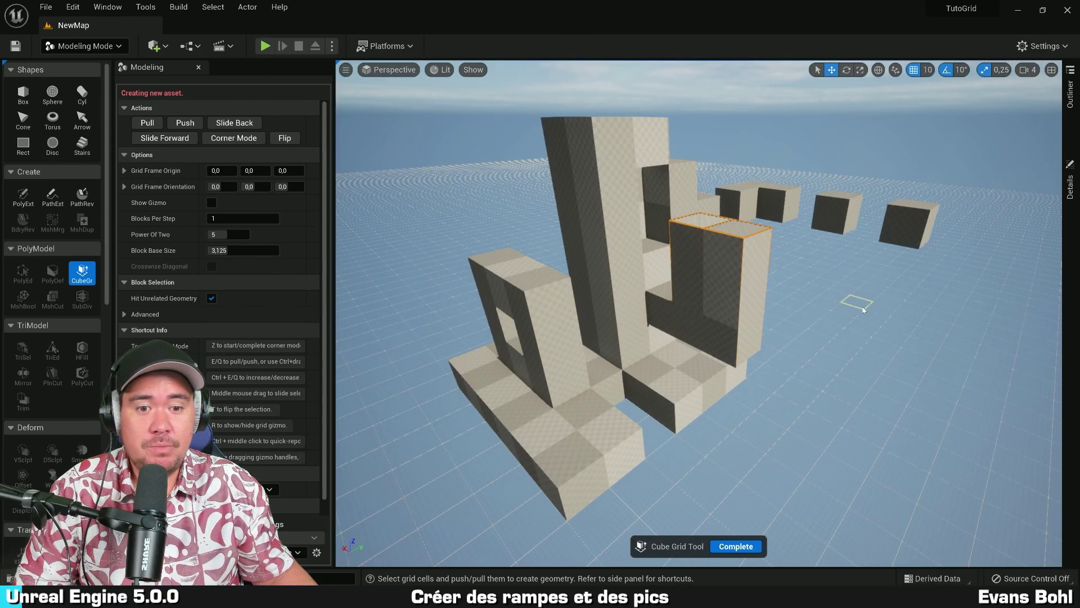
right_click_drag(856, 307, 809, 293)
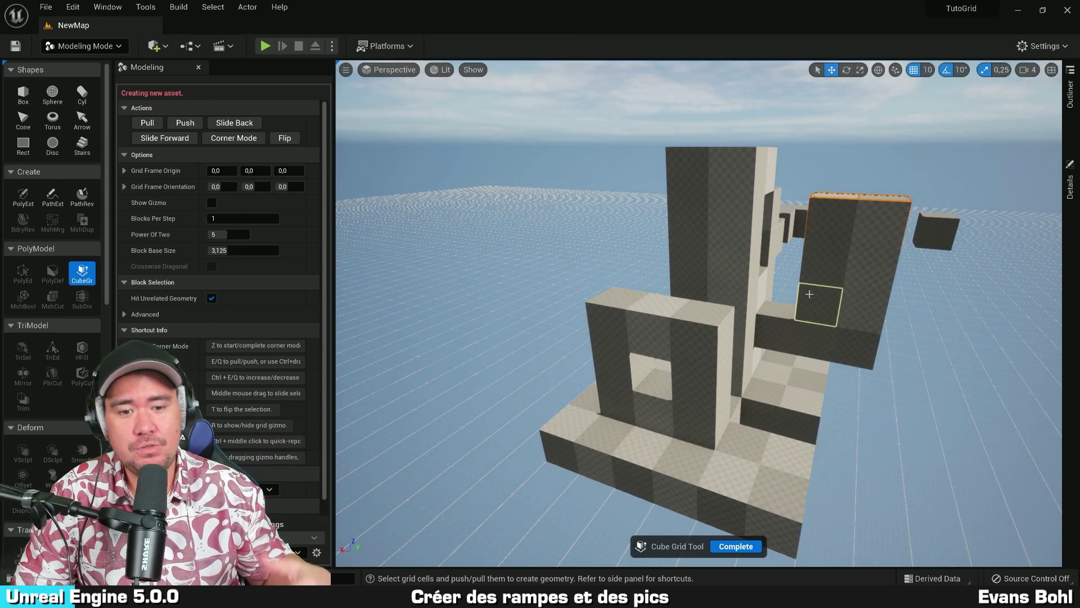
- Select four adjacent cells on the slab's edge in front of the wall and pull them out four blocks to extend the floor
right_click_drag(707, 341, 868, 322)
left_click_drag(598, 352, 717, 329)
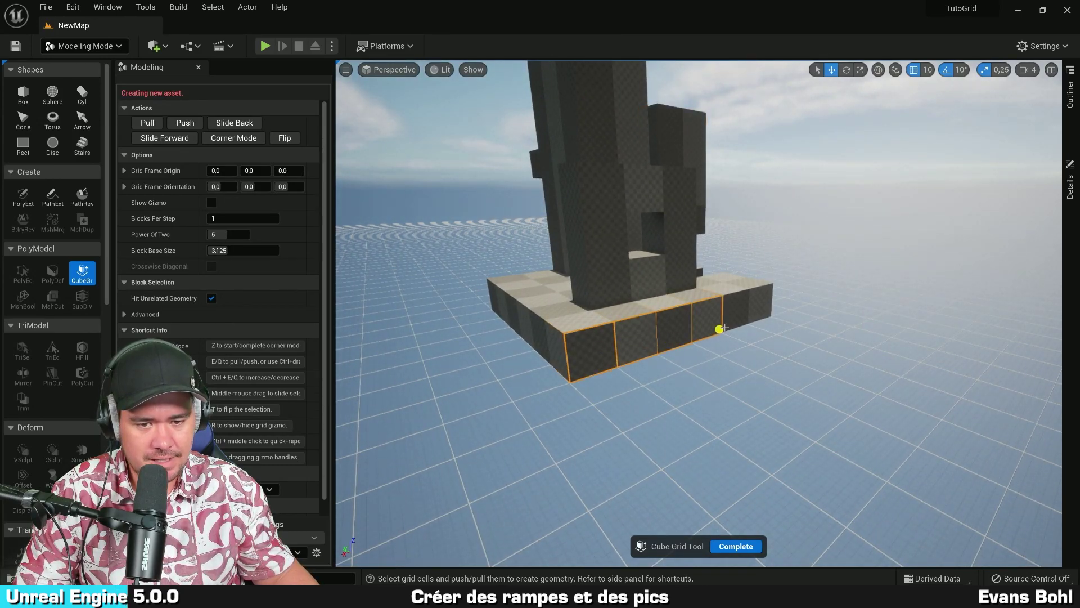
key("e")
key("e")
key("e")
key("e")
right_click_drag(815, 331, 720, 304)
- Select the wall cell below the window, enter Corner Mode and pull its two bottom corners out three blocks into a ramp
left_click(633, 288)
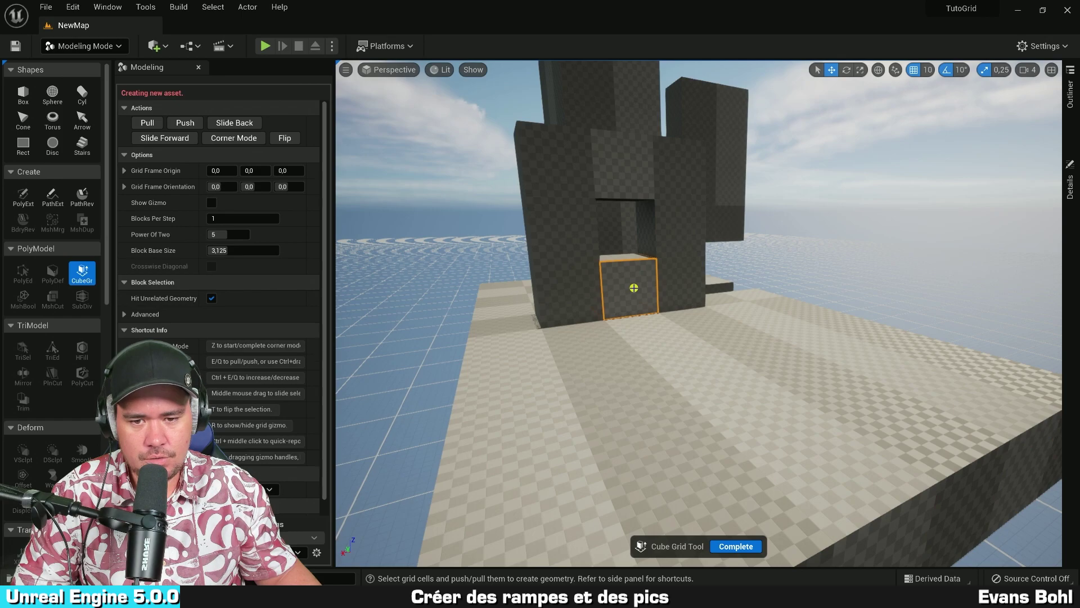
left_click(241, 141)
left_click(242, 143)
mouse_move(581, 288)
right_mouse_down()
mouse_move(608, 296)
mouse_move(567, 275)
right_mouse_up()
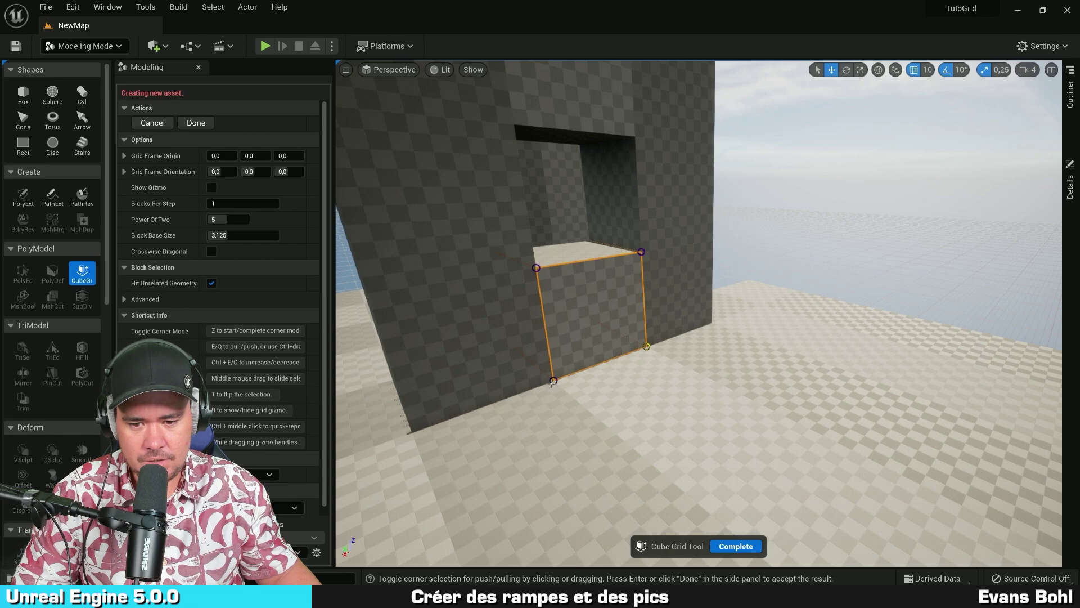
left_click_drag(659, 357, 743, 365, "alt")
key("e")
key("e")
key("e")
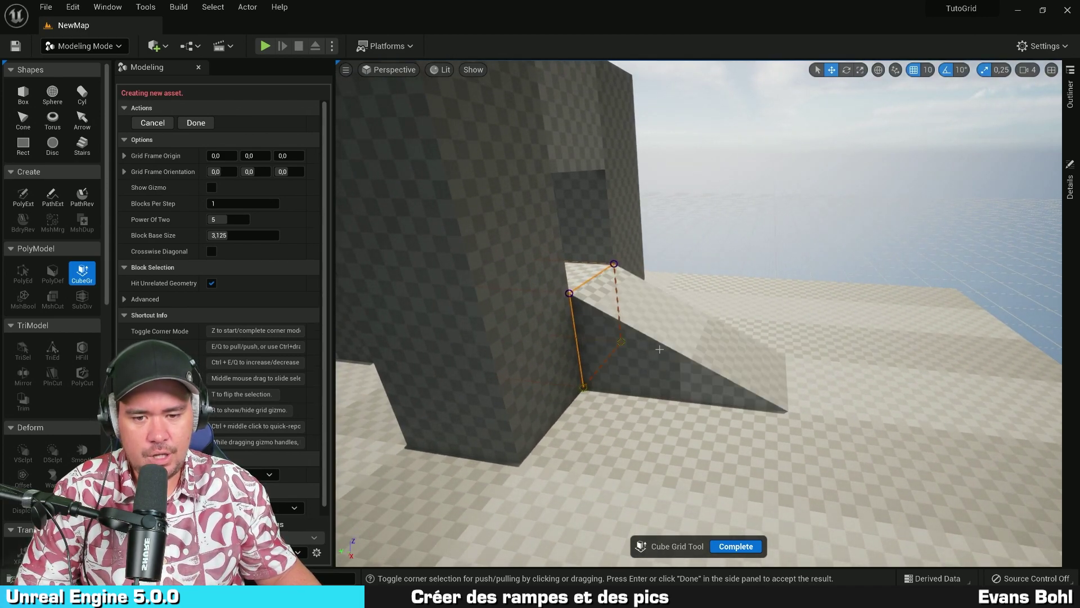
- Inspect the ramp from several sides and clear the corner selection at its base
left_click_drag(658, 357, 756, 313, "alt")
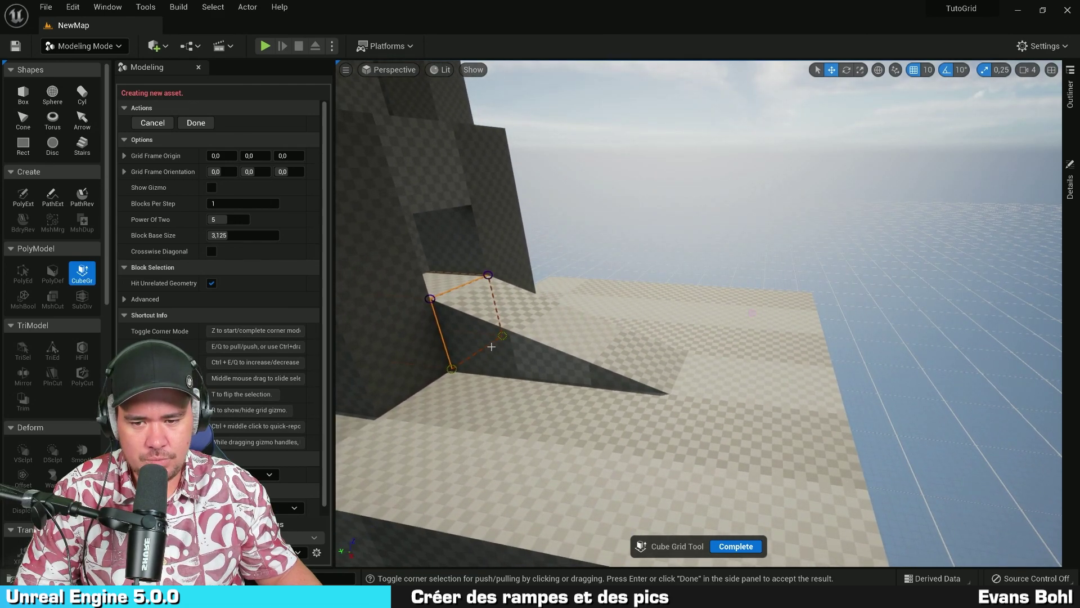
left_click_drag(473, 349, 391, 350, "alt")
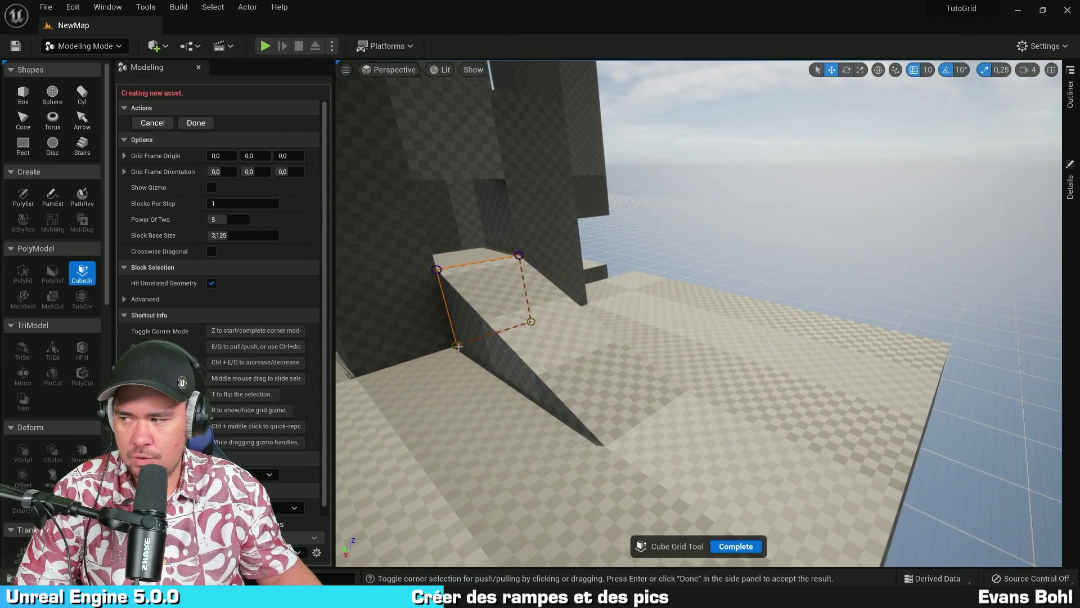
left_click(454, 348)
left_click_drag(650, 327, 704, 363, "alt")
left_click_drag(521, 303, 663, 337, "alt")
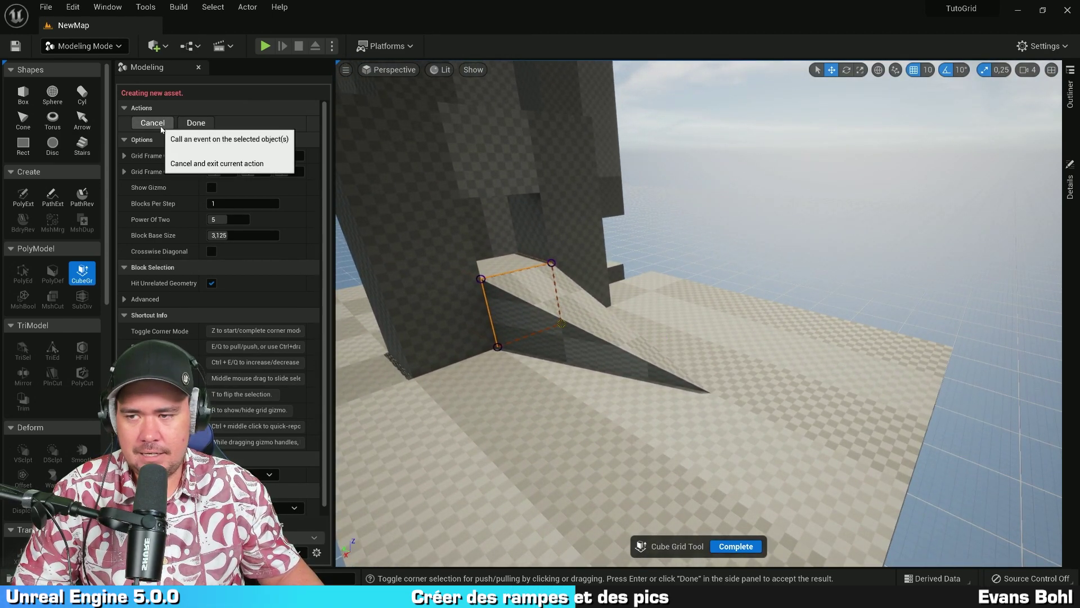
- Accept the small ramp's corner edit and select the full-height column of wall cells beside it
left_click(195, 125)
mouse_move(456, 242)
right_mouse_down()
mouse_move(499, 246)
mouse_move(458, 249)
right_mouse_up()
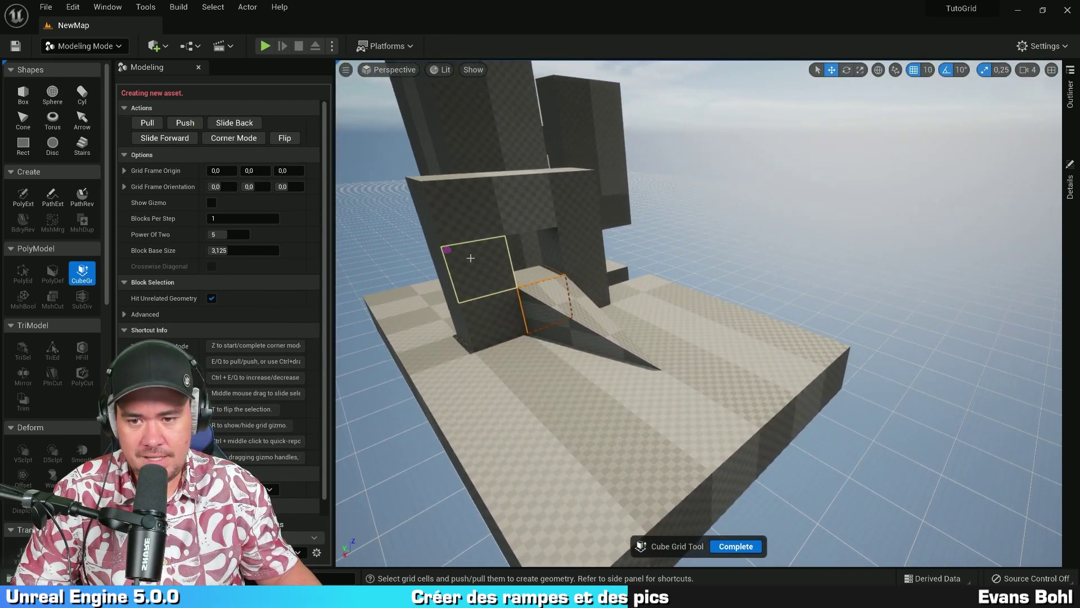
left_click_drag(462, 230, 486, 320)
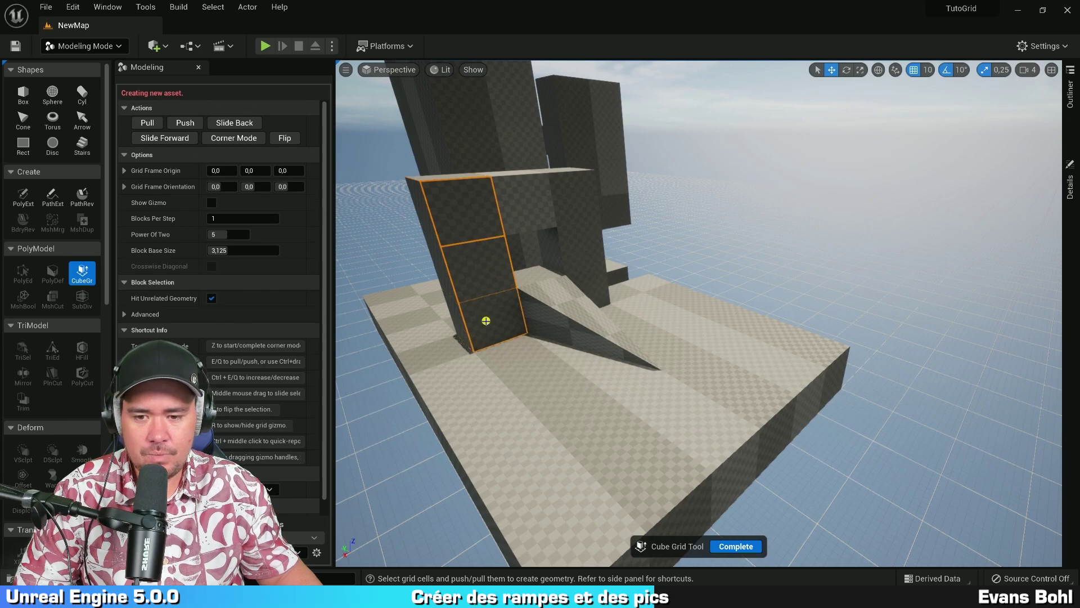
right_click_drag(665, 296, 675, 296)
- Enter Corner Mode on the wall column and pull its two bottom corners out five blocks into a tall ramp
key("z")
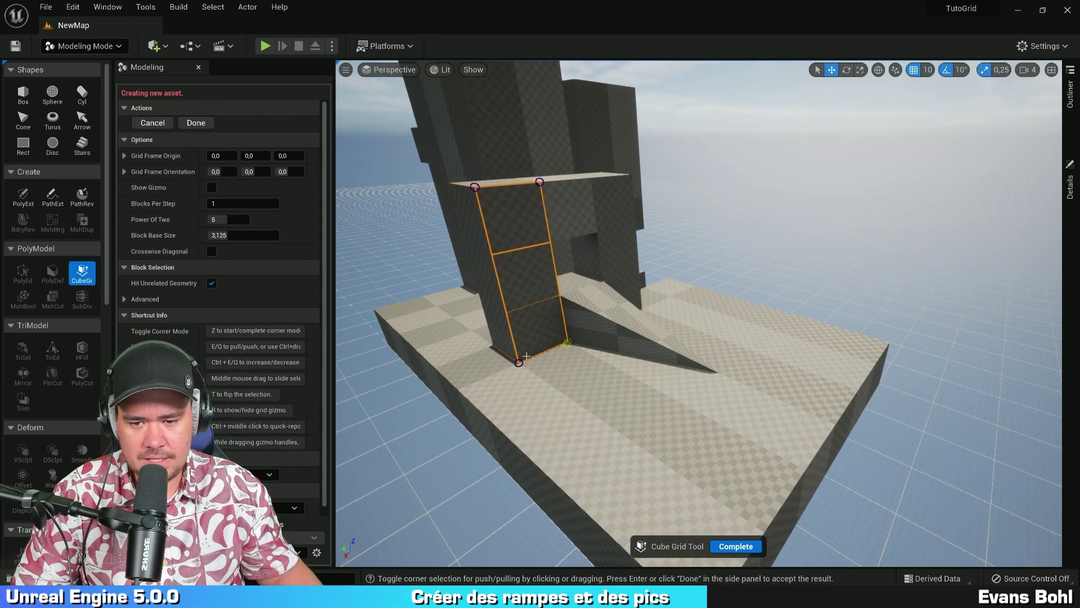
left_click_drag(696, 335, 769, 336, "alt")
key("e")
key("e")
key("e")
key("e")
key("e")
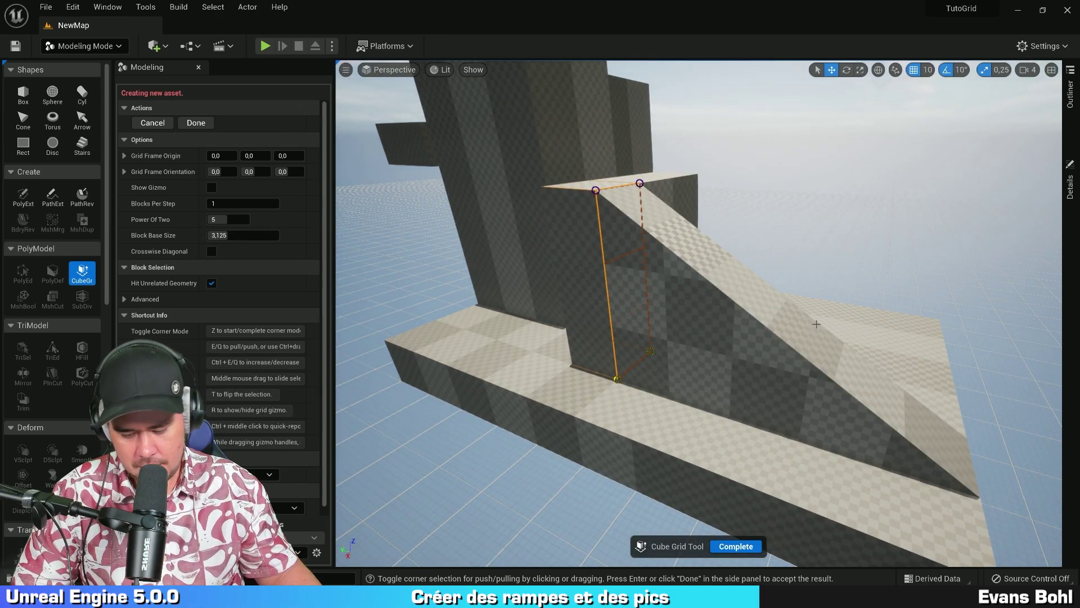
left_click_drag(657, 249, 561, 267, "alt")
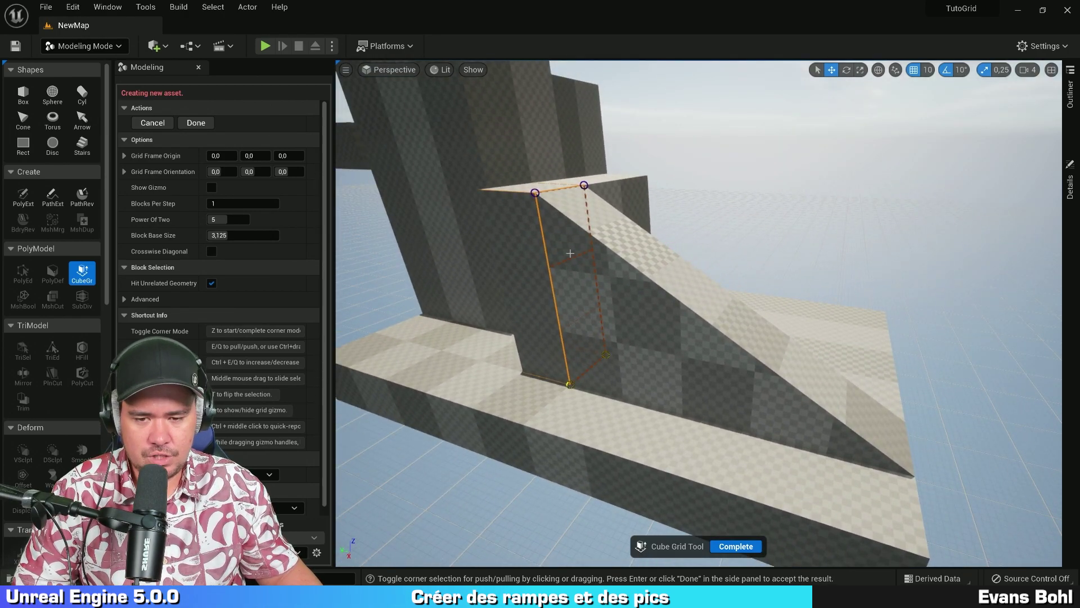
key("z")
- Select the recessed face in the slab's notched corner and, in Corner Mode, pull its two inner corners out one block to make a bevel
left_click_drag(654, 255, 791, 272, "alt")
left_click_drag(735, 235, 718, 265, "alt")
left_click_drag(796, 239, 799, 241, "alt")
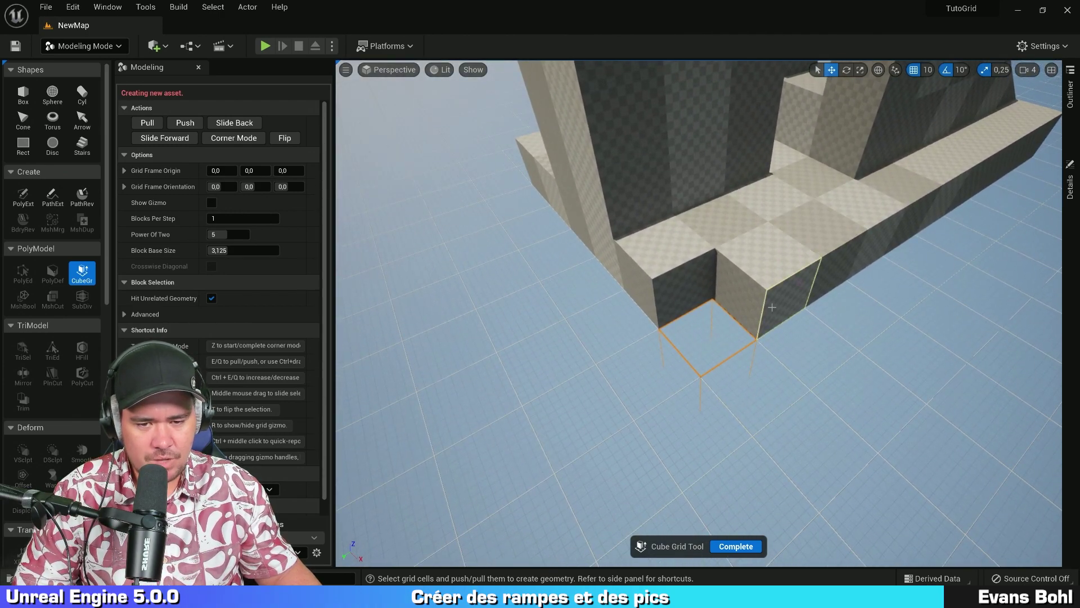
left_click(687, 287)
left_click_drag(711, 328, 711, 329, "alt")
key("z")
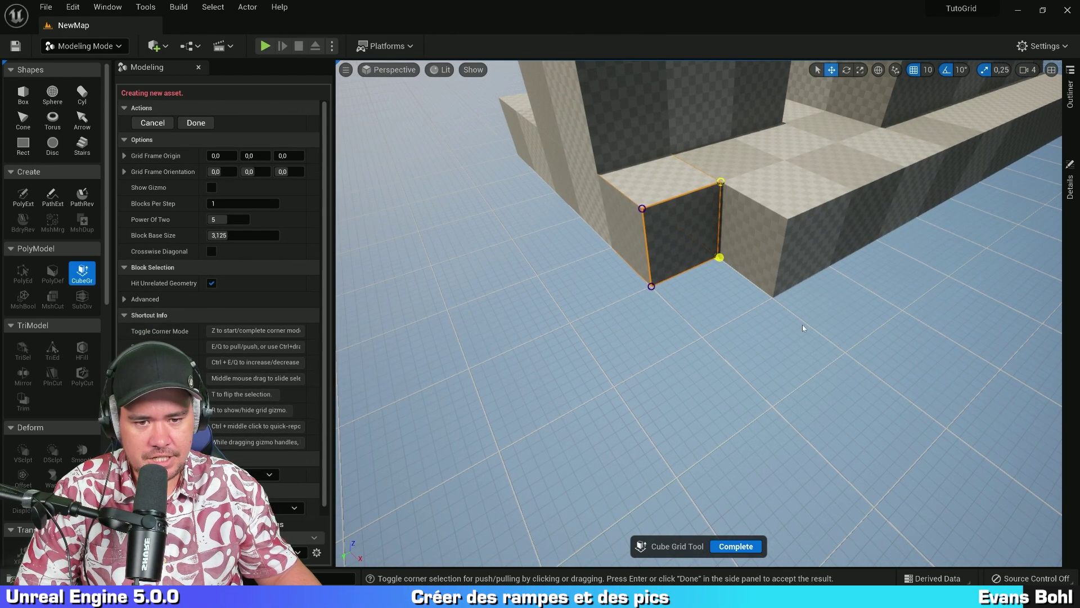
key("e")
key("z")
left_click_drag(853, 289, 853, 289, "alt")
- Pull the four cells at the slab's end corner up into a tower and extend an L-shaped beam from its upper side
left_click_drag(747, 268, 670, 270, "alt")
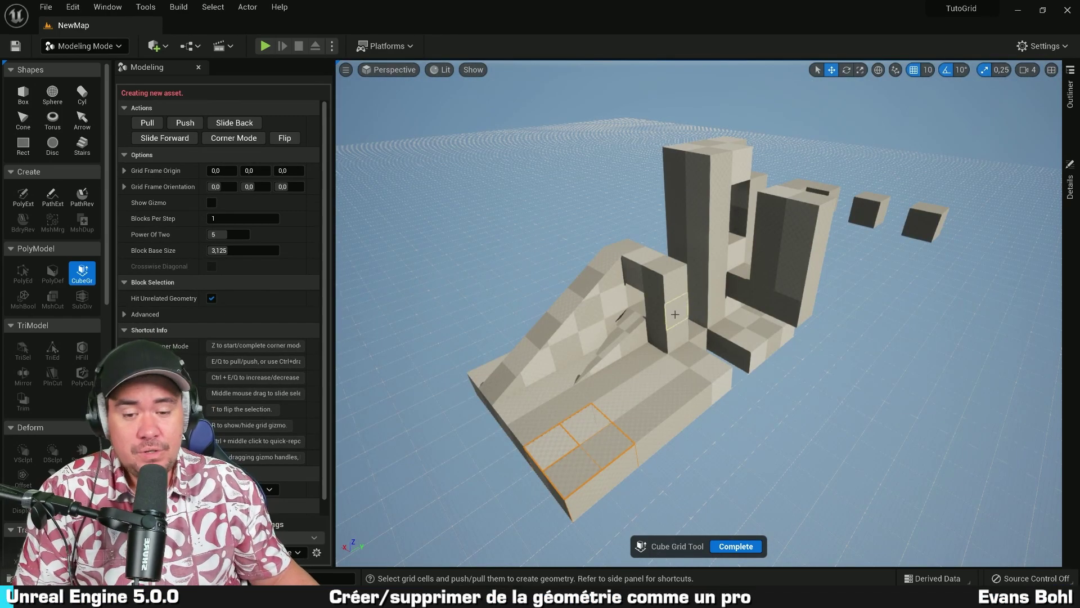
left_click_drag(675, 314, 675, 304, "alt")
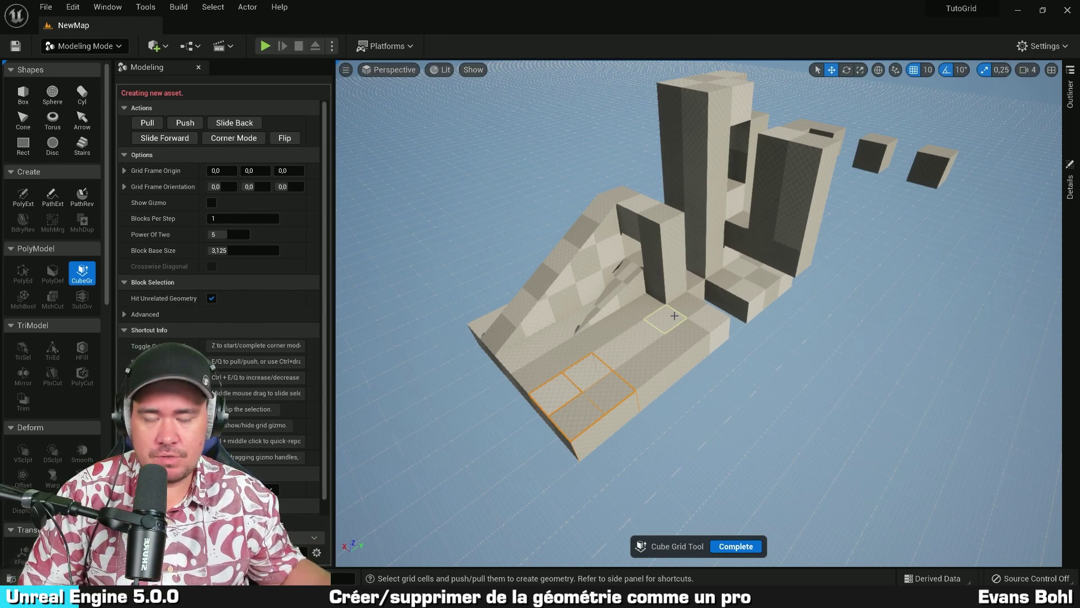
right_click_drag(634, 338, 626, 341)
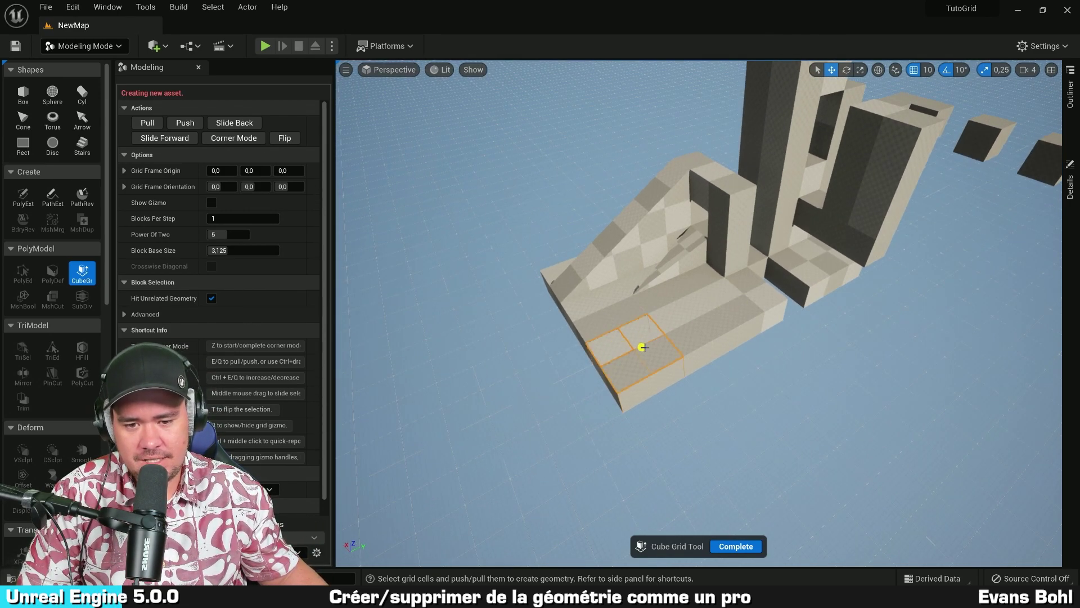
left_click_drag(663, 350, 675, 336, "alt")
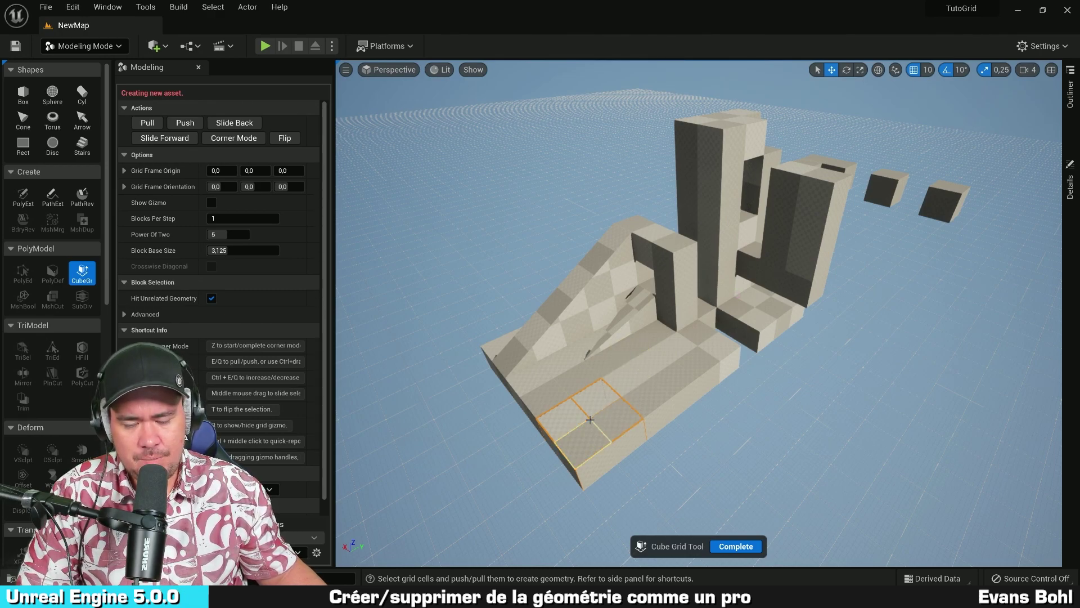
left_click_drag(588, 408, 537, 246, "ctrl")
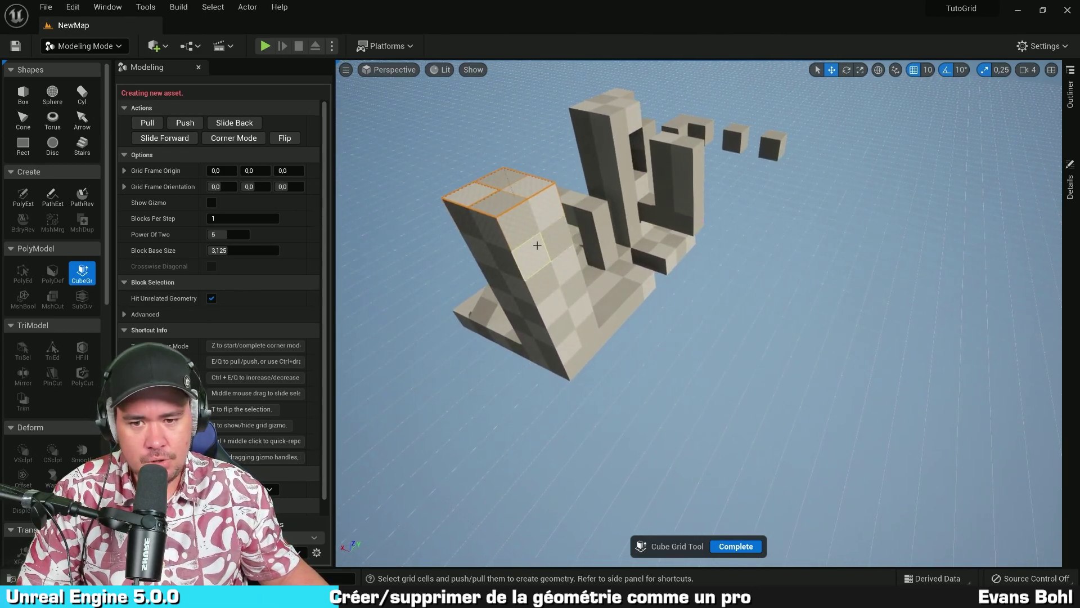
left_click_drag(767, 243, 675, 240, "alt")
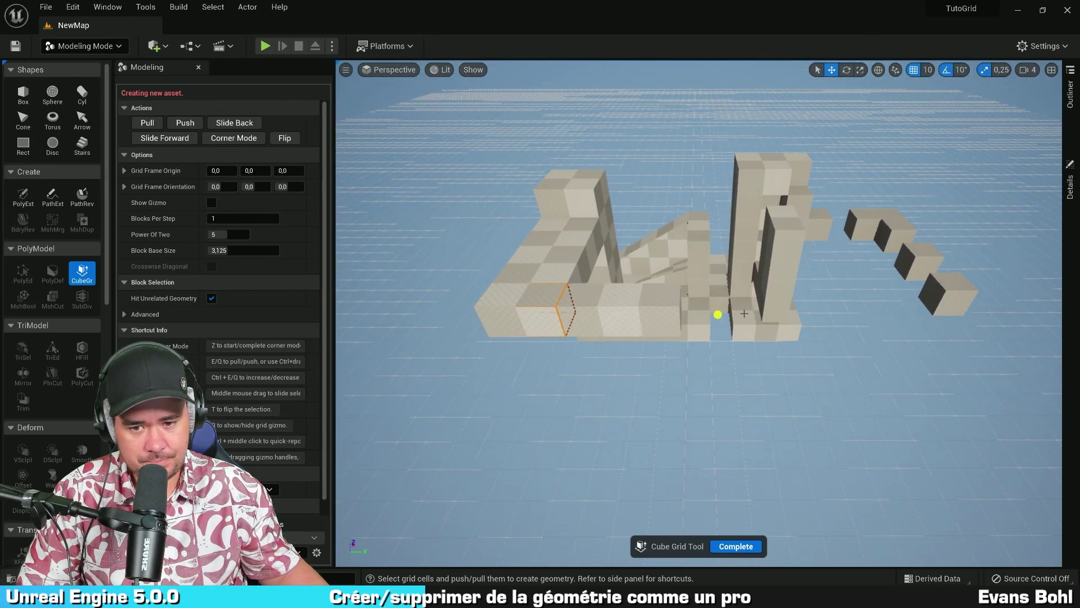
mouse_move(954, 309)
left_mouse_down("alt")
mouse_move(758, 245)
mouse_move(875, 231)
left_mouse_up("alt")
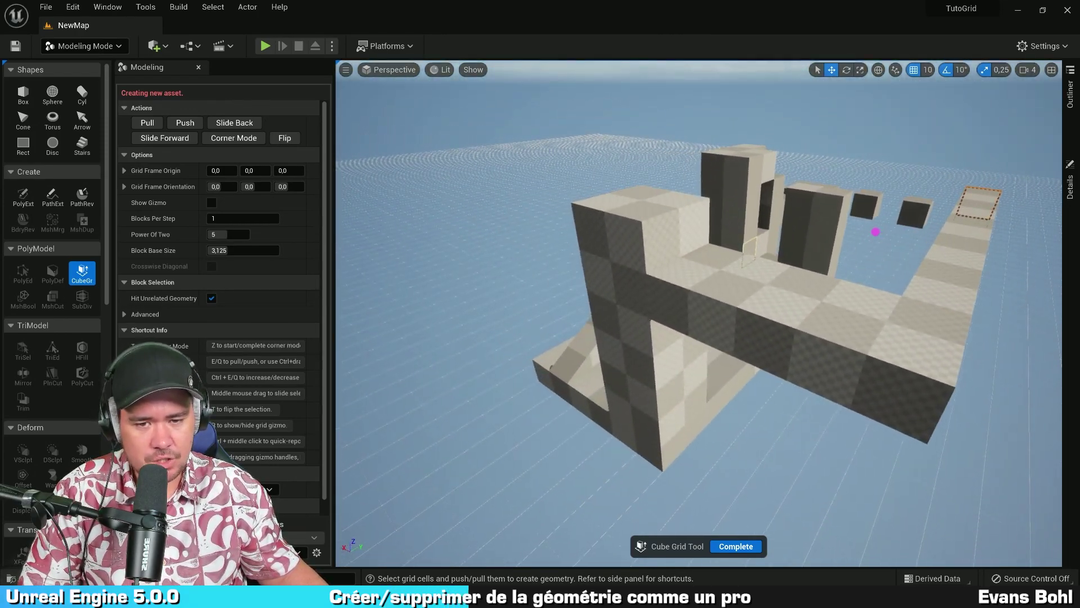
- Select the two tower cells above the beam and, in Corner Mode, pull their bottom corners along the beam into a long ramp
scroll(744, 250, "up", 4)
left_click_drag(635, 219, 657, 210)
key("z")
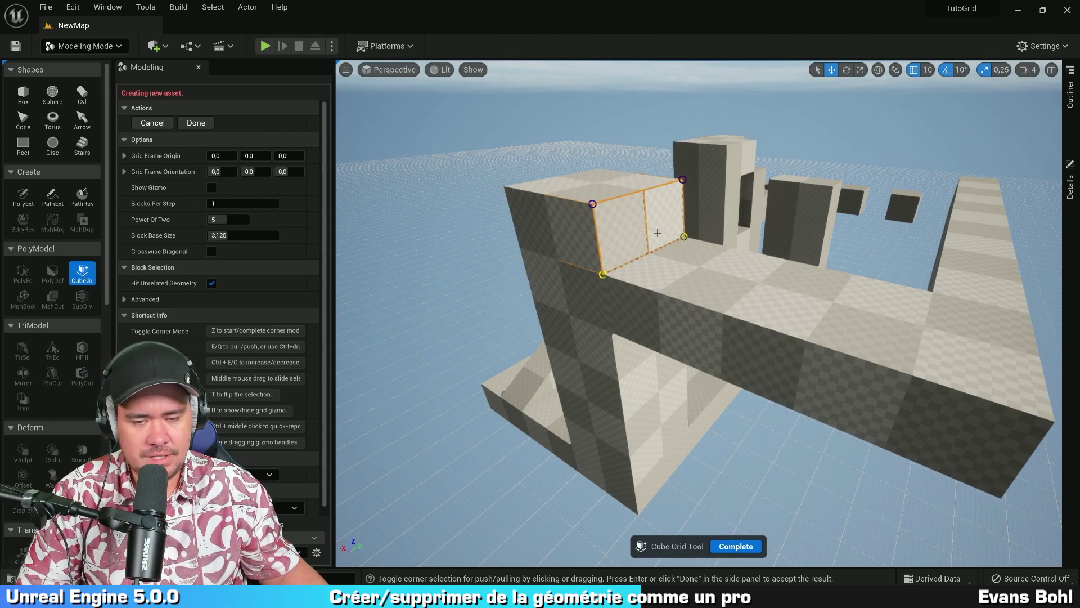
left_click_drag(634, 236, 959, 310, "ctrl")
mouse_move(959, 310)
right_mouse_down()
mouse_move(923, 214)
mouse_move(557, 250)
right_mouse_up()
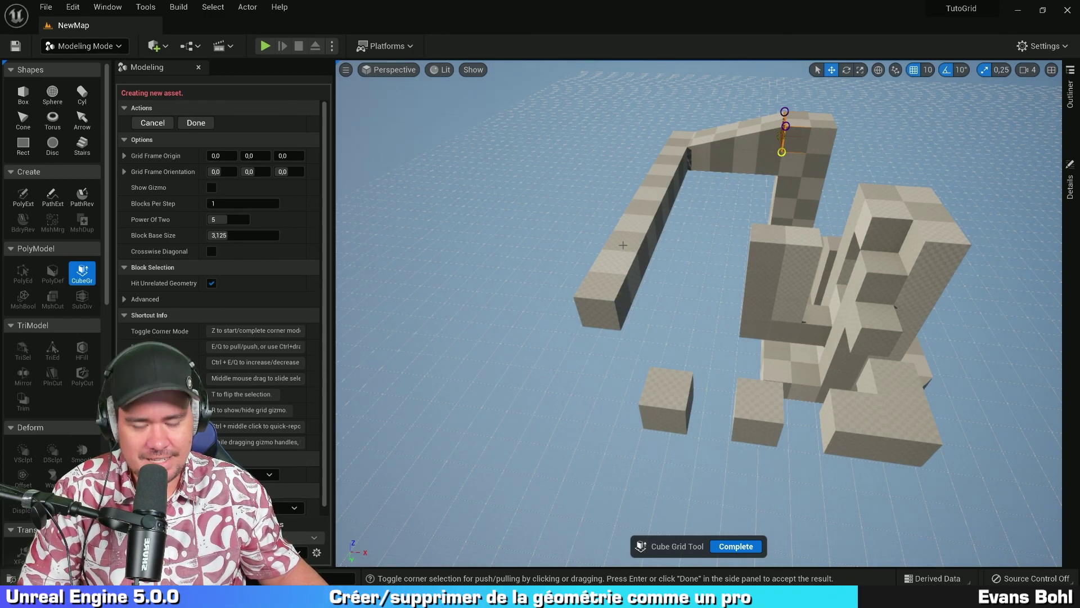
key("z")
- Extend the beam's free end toward the tall block structure and push a cell in the middle column of its wall inward
left_click(624, 305)
mouse_move(955, 313)
right_mouse_down()
mouse_move(988, 246)
mouse_move(819, 218)
right_mouse_up()
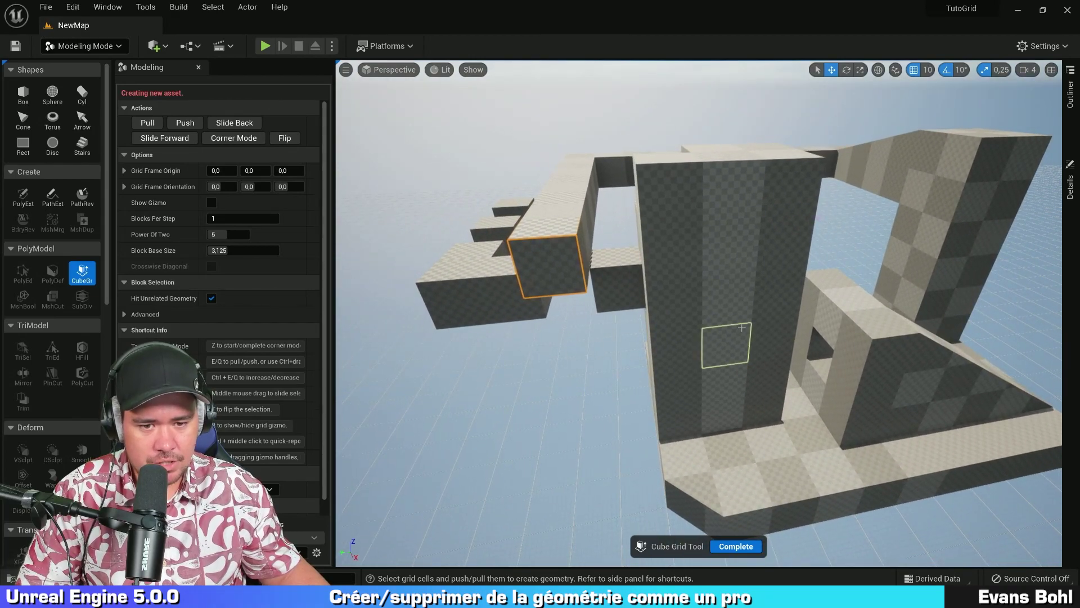
left_click(728, 313)
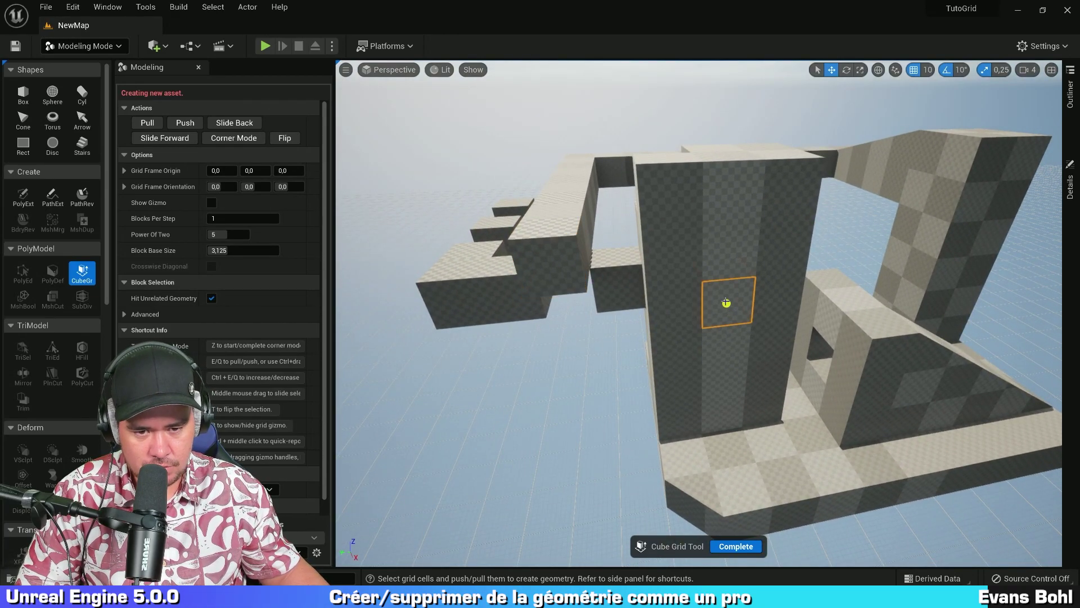
key("q")
right_click_drag(745, 237, 726, 195)
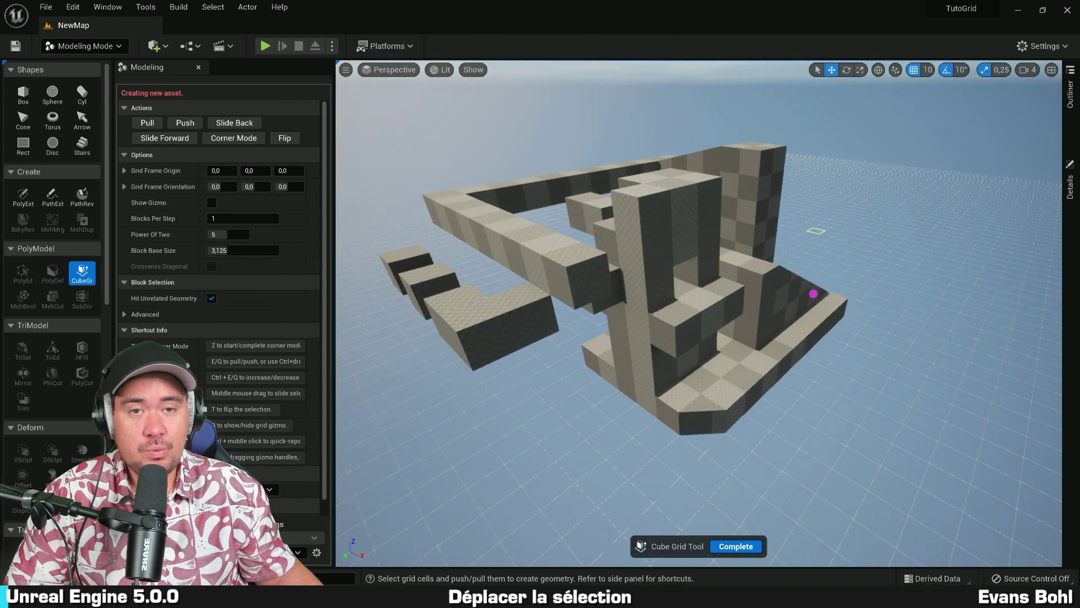
- Select the three cells on the protruding ledge's front face, try pulling them out one block, and undo the pull
right_click_drag(813, 294, 788, 299)
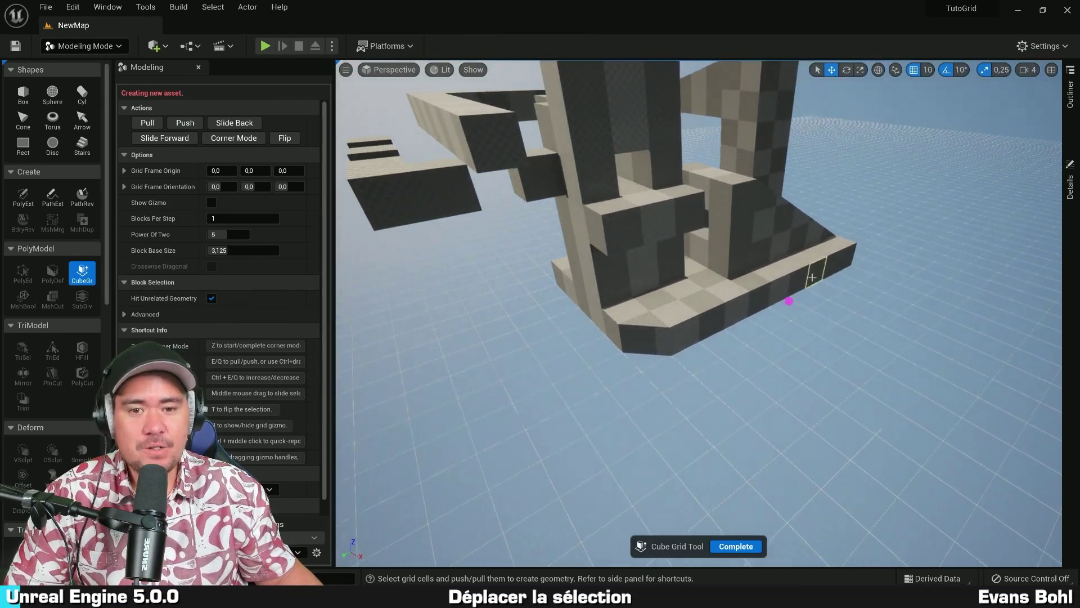
mouse_move(700, 183)
right_mouse_down()
mouse_move(748, 158)
mouse_move(808, 171)
mouse_move(790, 185)
right_mouse_up()
mouse_move(669, 152)
right_mouse_down()
mouse_move(711, 212)
mouse_move(882, 209)
mouse_move(664, 265)
right_mouse_up()
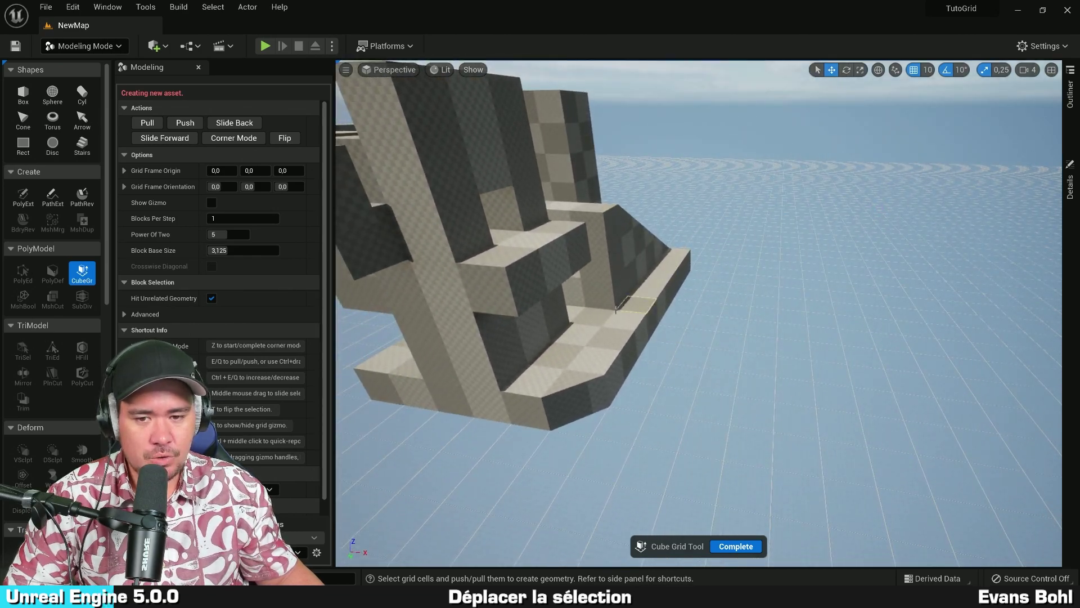
mouse_move(652, 228)
right_mouse_down()
mouse_move(622, 224)
mouse_move(640, 232)
right_mouse_up()
left_click_drag(587, 247, 549, 256)
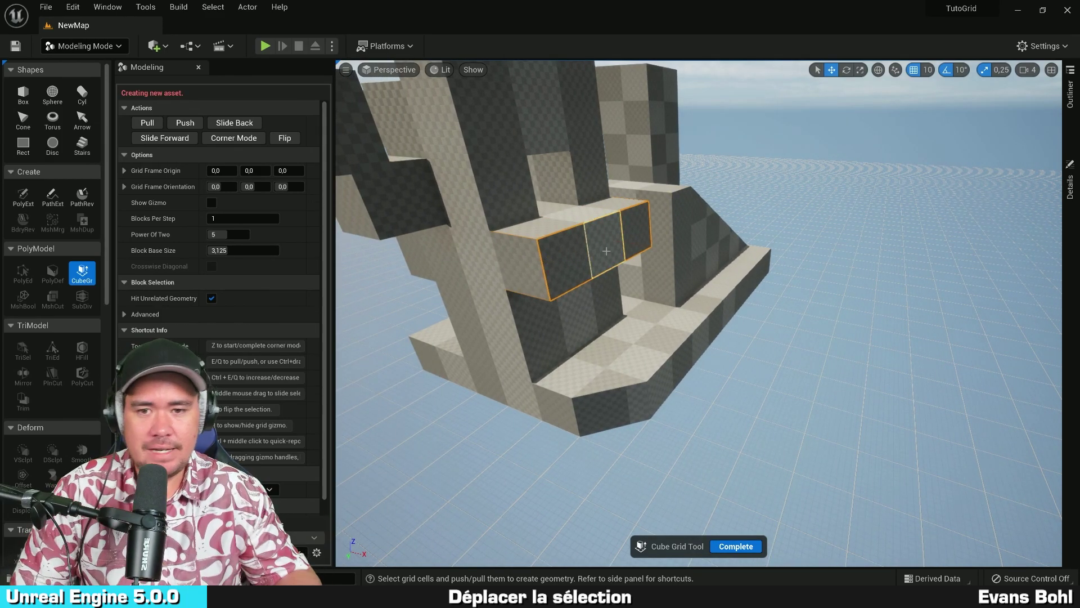
left_click_drag(606, 250, 646, 257, "ctrl")
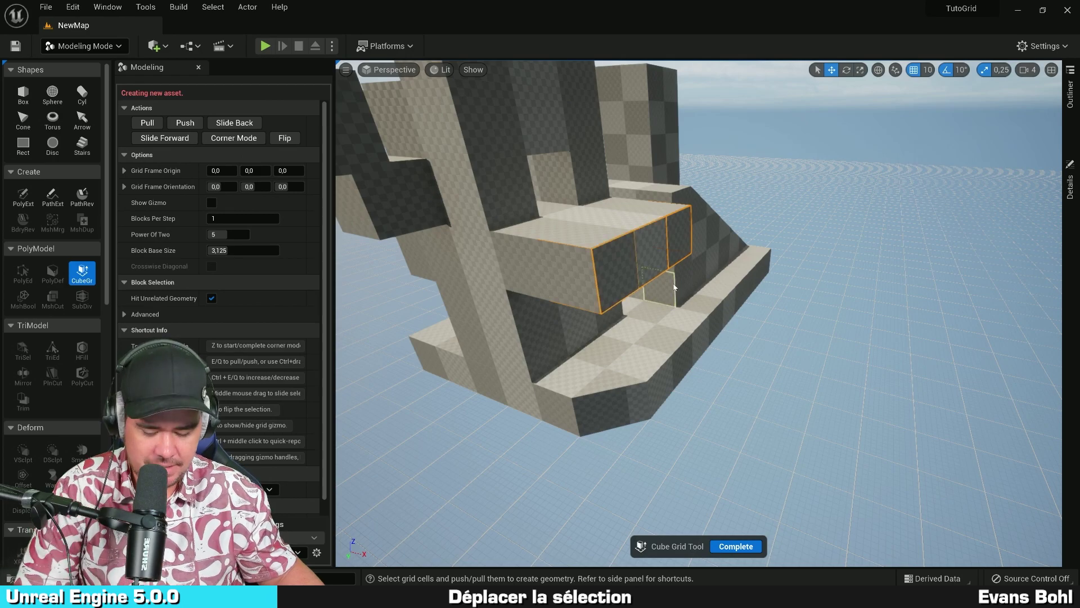
key("ctrl+z")
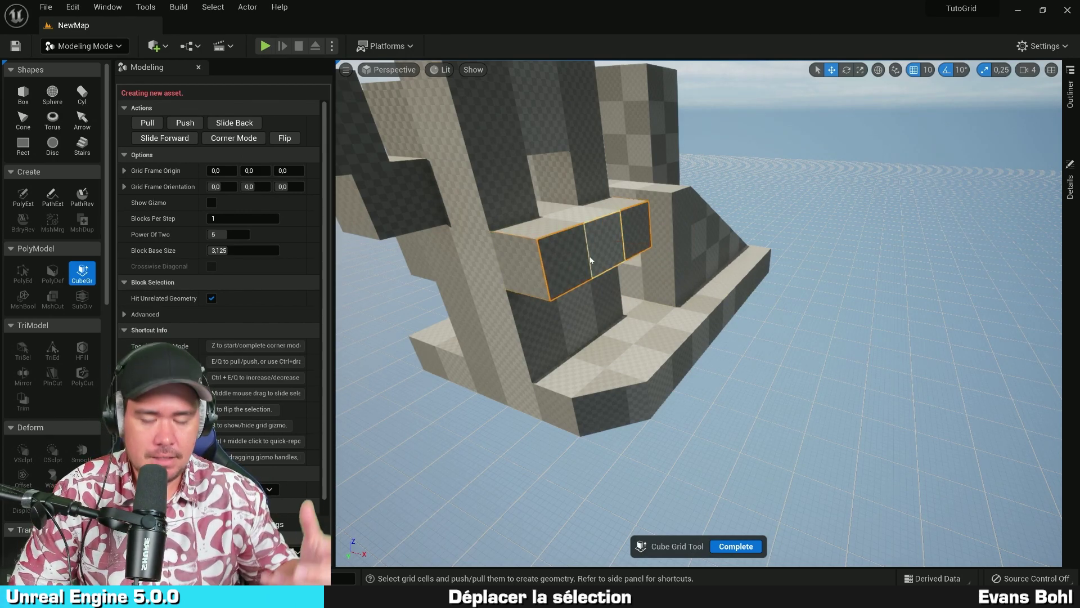
- Slide the ledge's three-cell selection forward into the geometry, back out past its face, and forward again without changing the mesh
right_click_drag(590, 260, 625, 264)
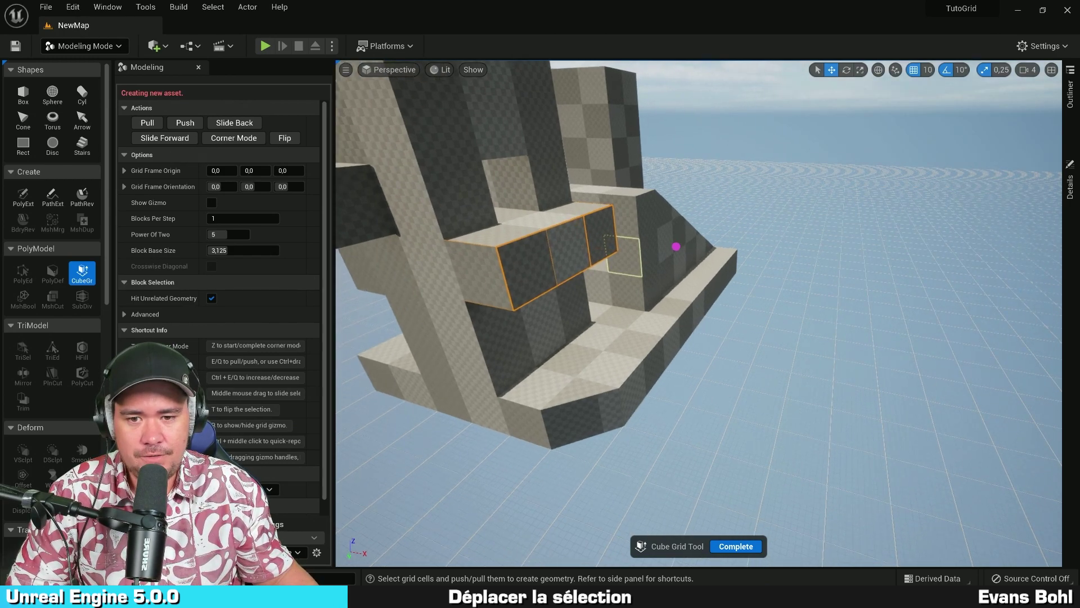
left_click(168, 137)
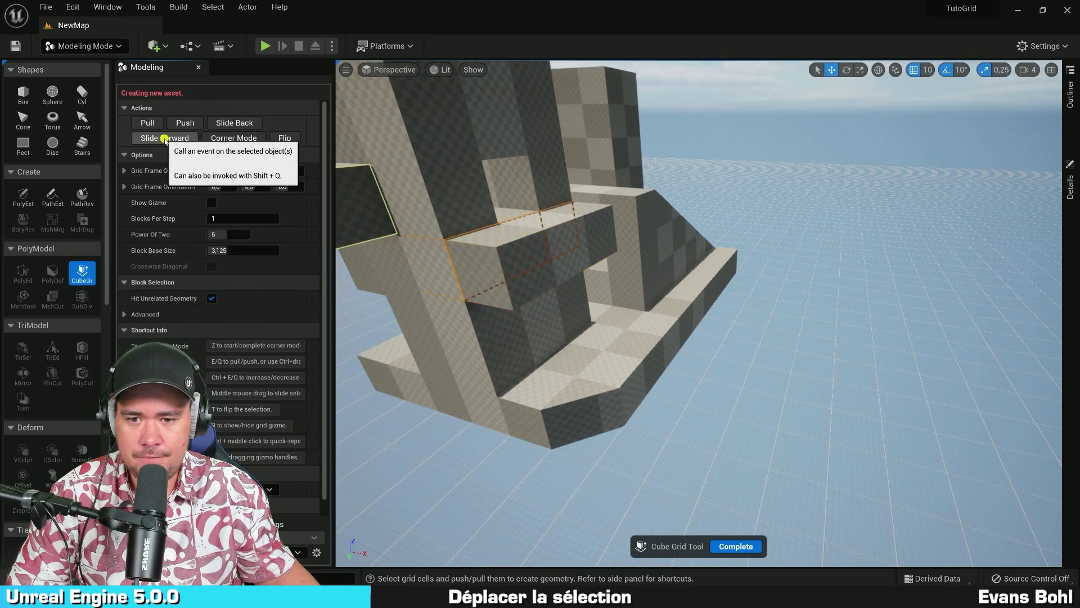
left_click(220, 122)
left_click(219, 122)
left_click(219, 121)
left_click(220, 122)
left_click(219, 121)
left_click(169, 138)
left_click(169, 138)
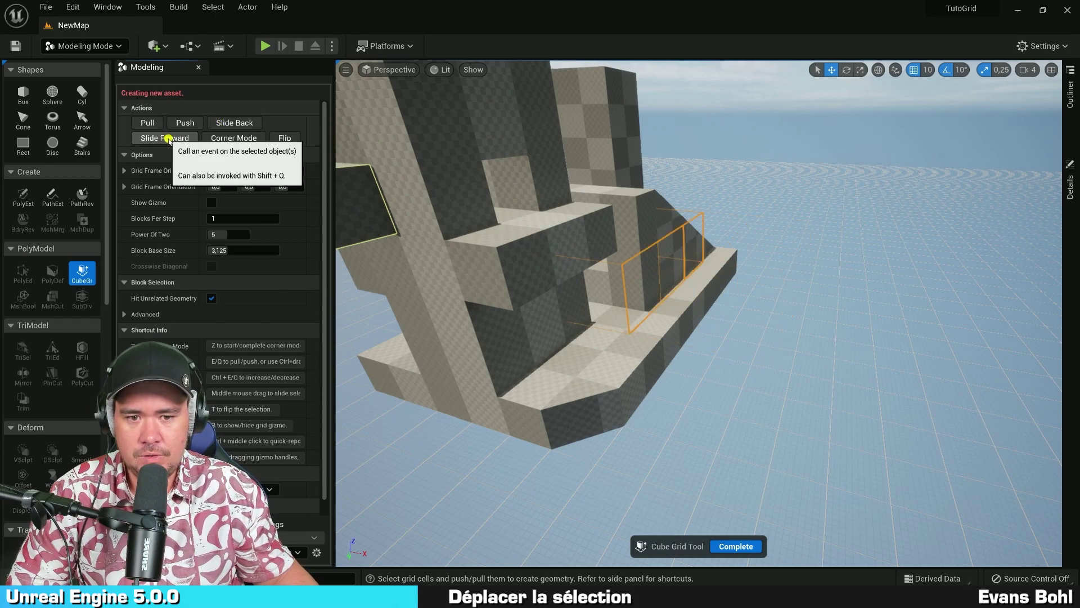
- Flip the selection's direction and slide it back and forward until it sits on the ledge's front face again
left_click(285, 139)
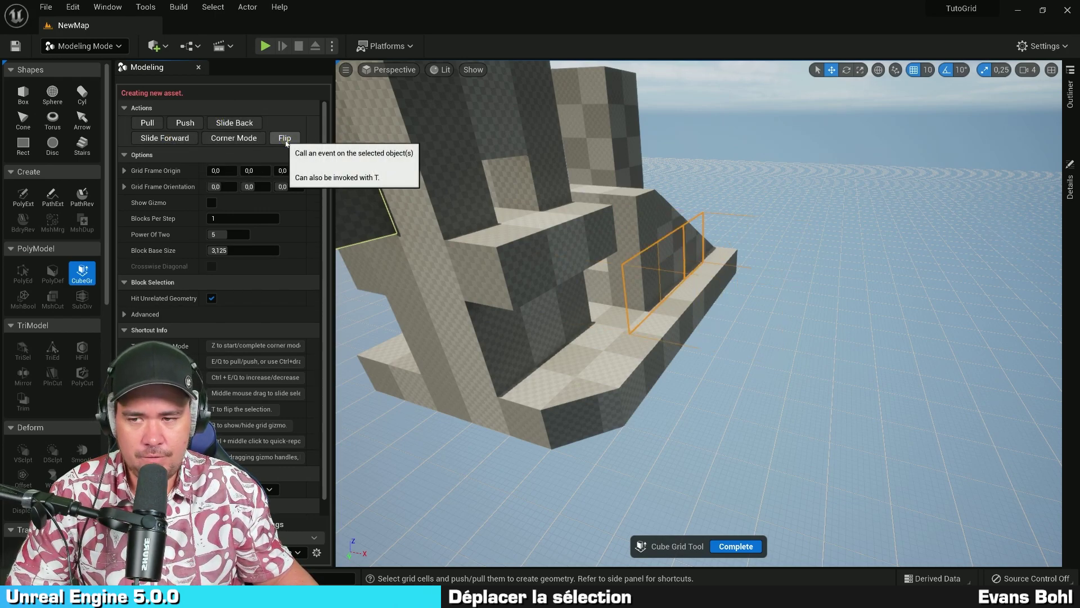
left_click(231, 123)
left_click(179, 140)
left_click(178, 141)
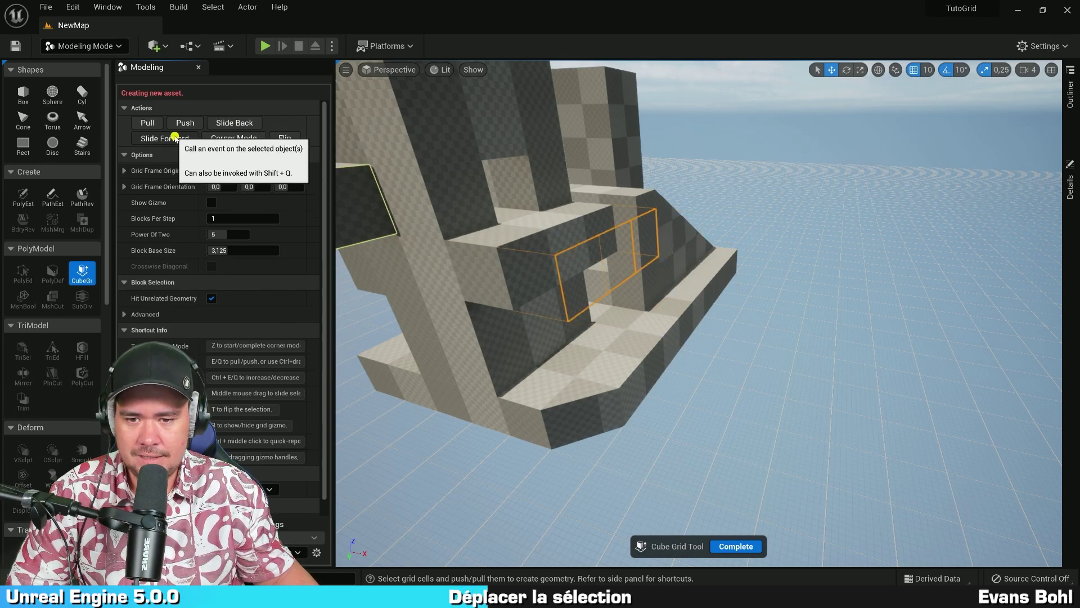
left_click(179, 140)
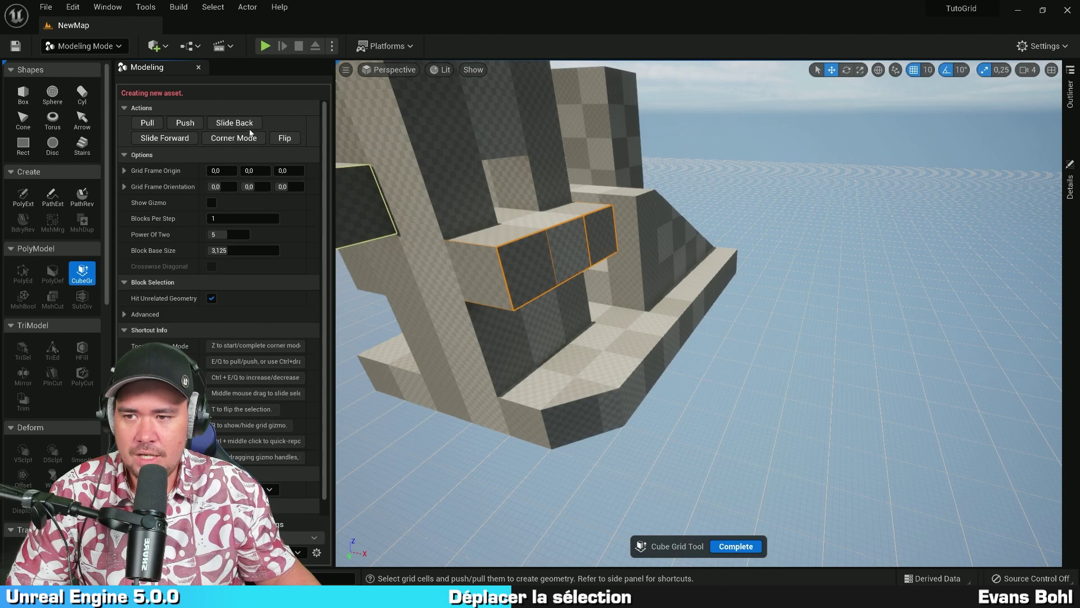
- Slide the selection back one block from the ledge and pull it out one block to create a separate block in front
left_click(237, 123)
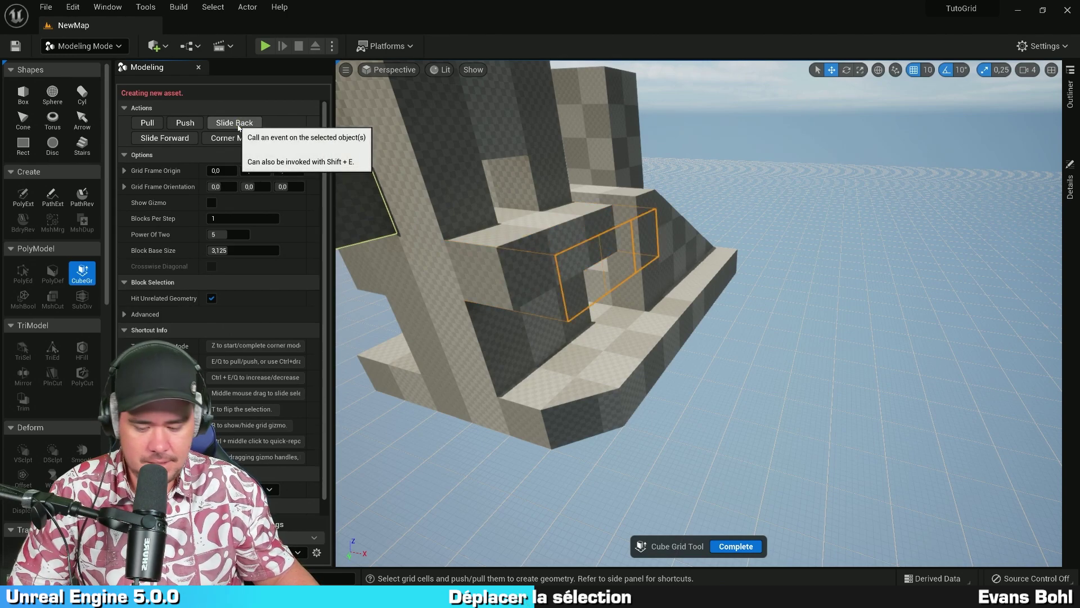
key("e")
right_click_drag(699, 240, 712, 204)
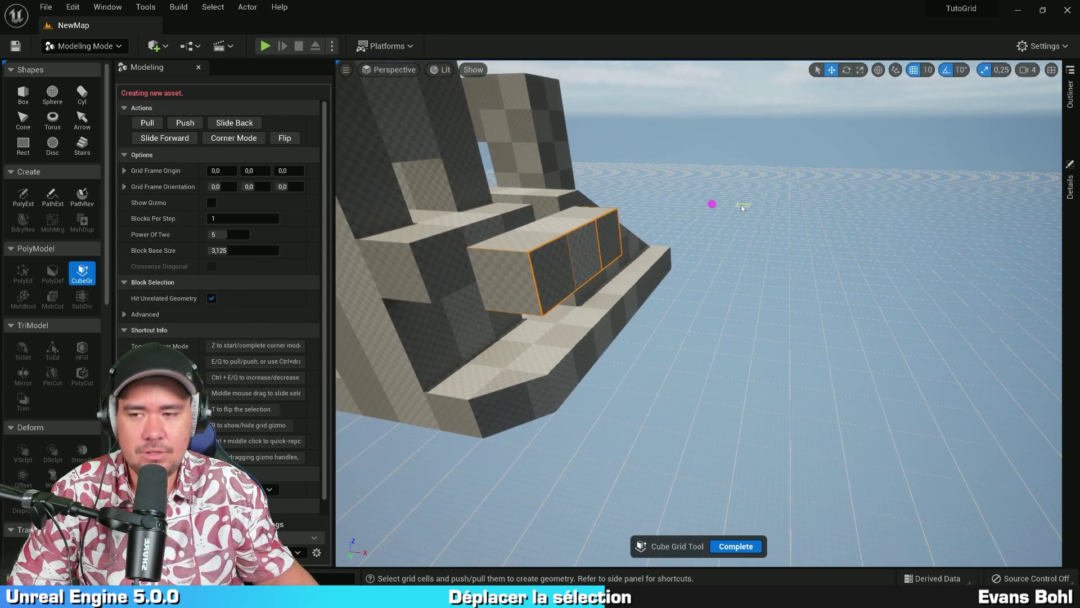
- Slide the selection back several blocks into the empty space beyond the new block and flip its direction
left_click(227, 123)
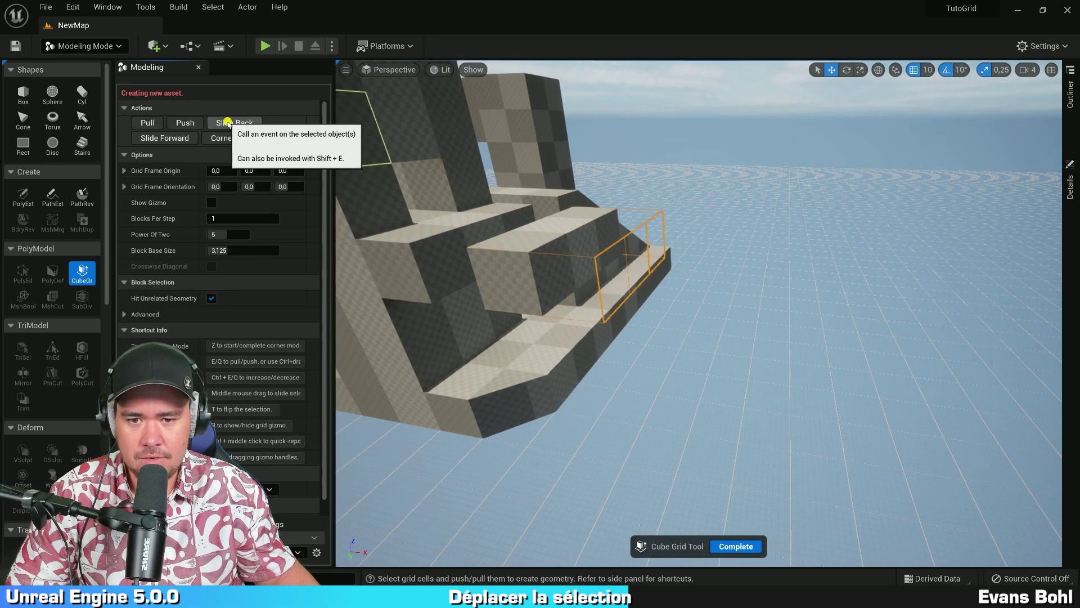
left_click(228, 123)
left_click(228, 123)
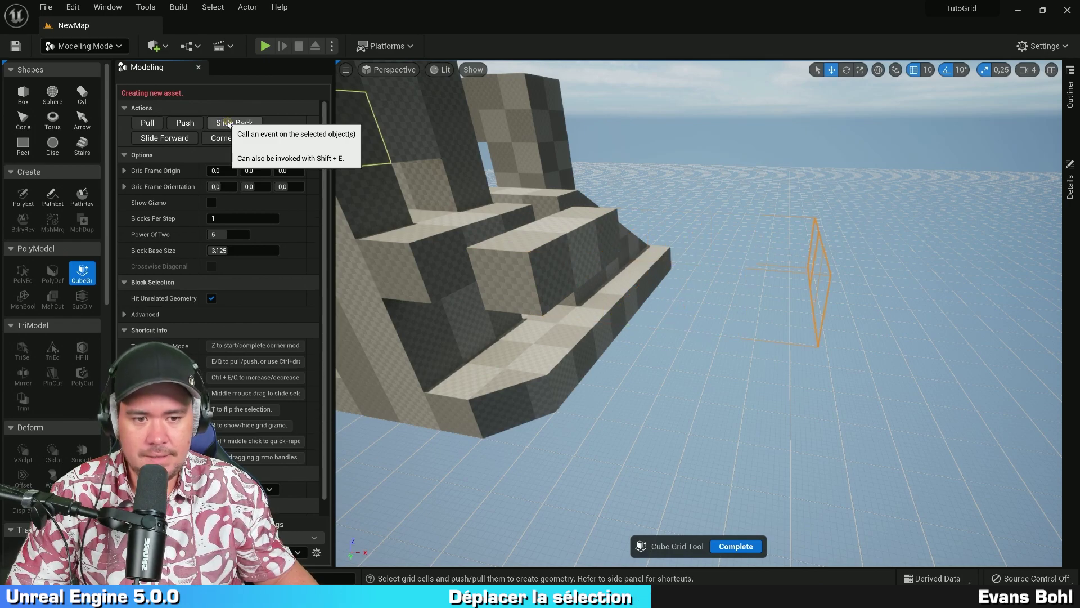
left_click(284, 137)
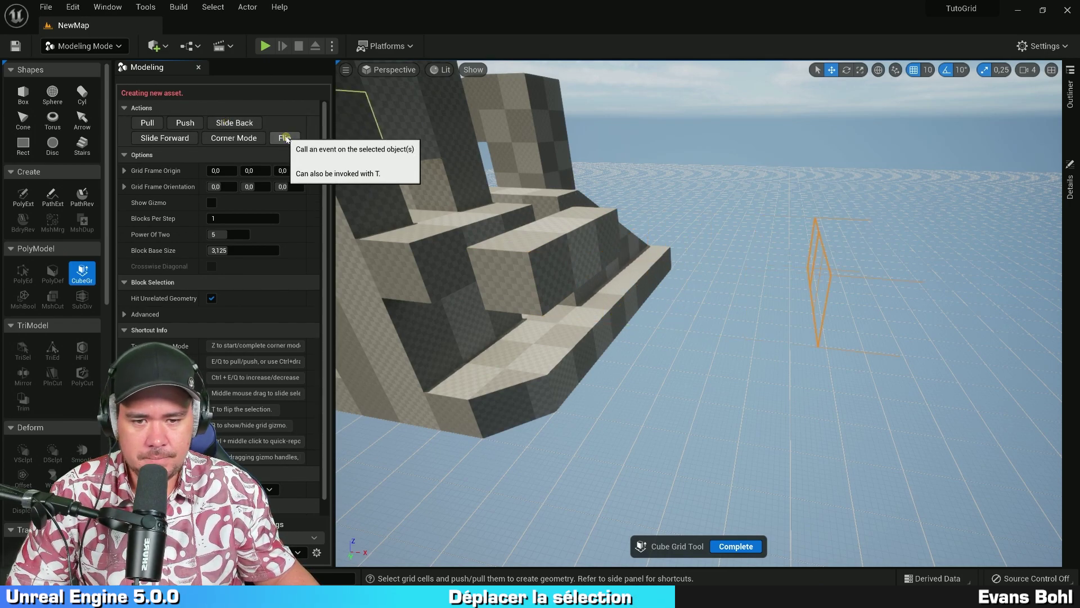
- Pull the flipped selection repeatedly back toward the ledge until the new blocks join its front face
left_click(150, 123)
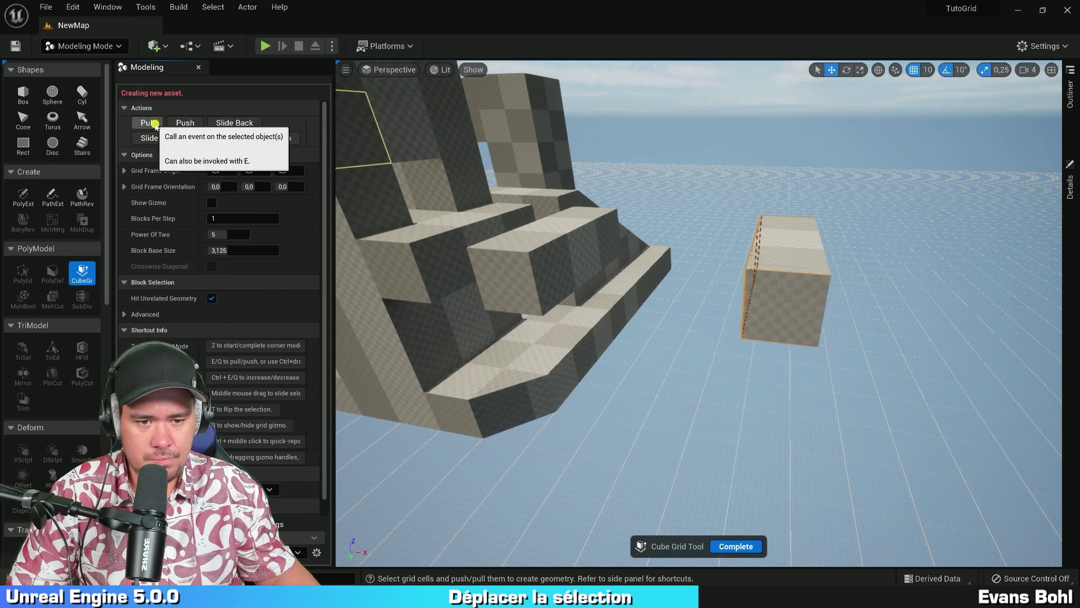
left_click(155, 125)
left_click(155, 125)
left_click(154, 125)
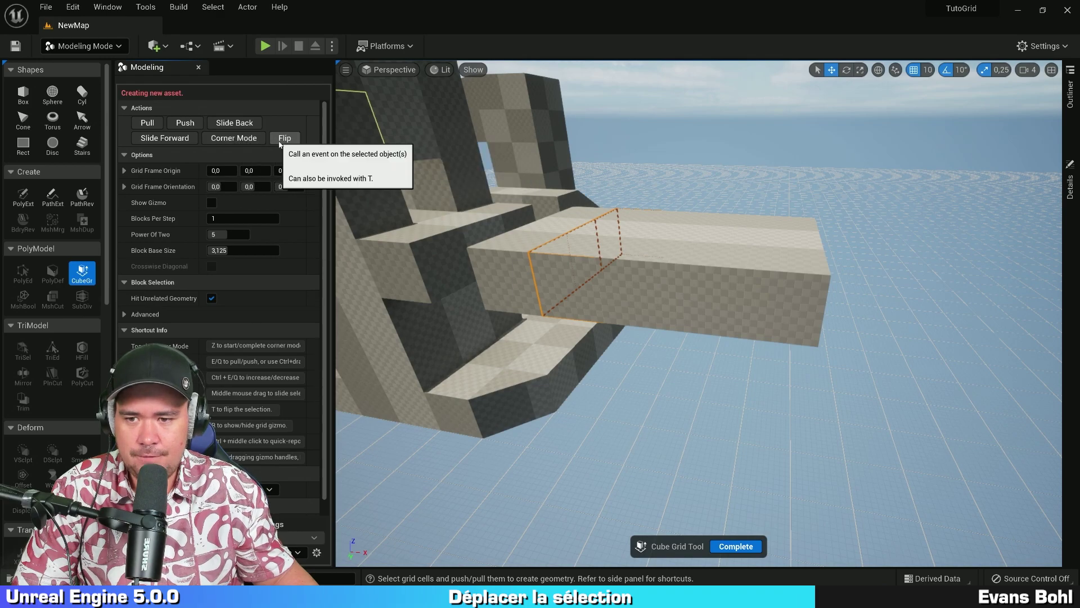
- Select the cell row along the extended ledge's side and create three parallel bars by alternately sliding back and pulling one block
left_click_drag(688, 250, 627, 293, "alt")
right_click_drag(628, 293, 622, 294)
left_click_drag(452, 318, 610, 252)
key("shift+e")
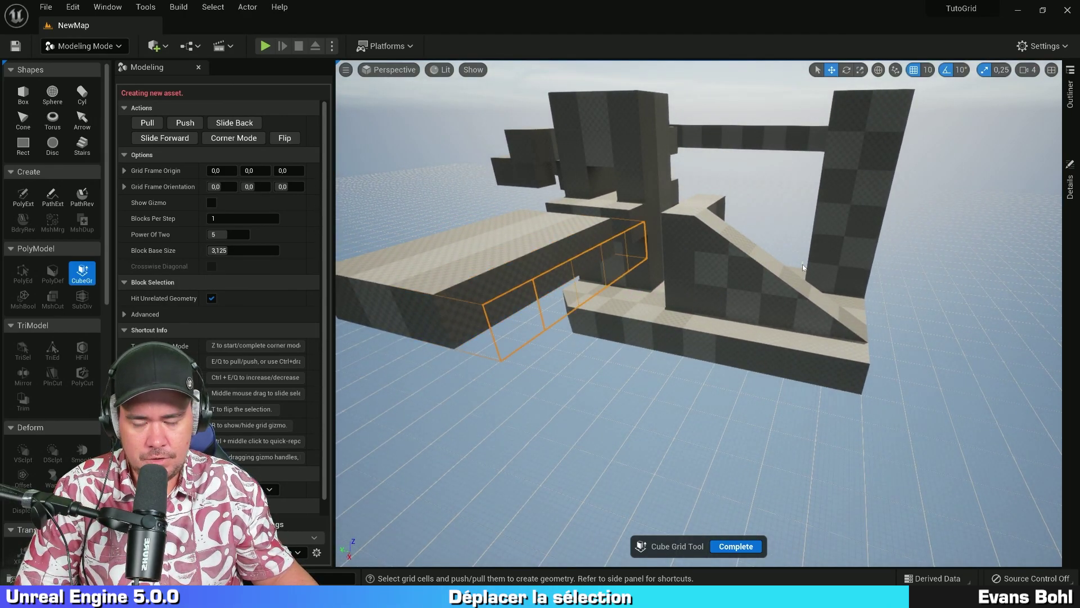
key("e")
key("shift+e")
key("e")
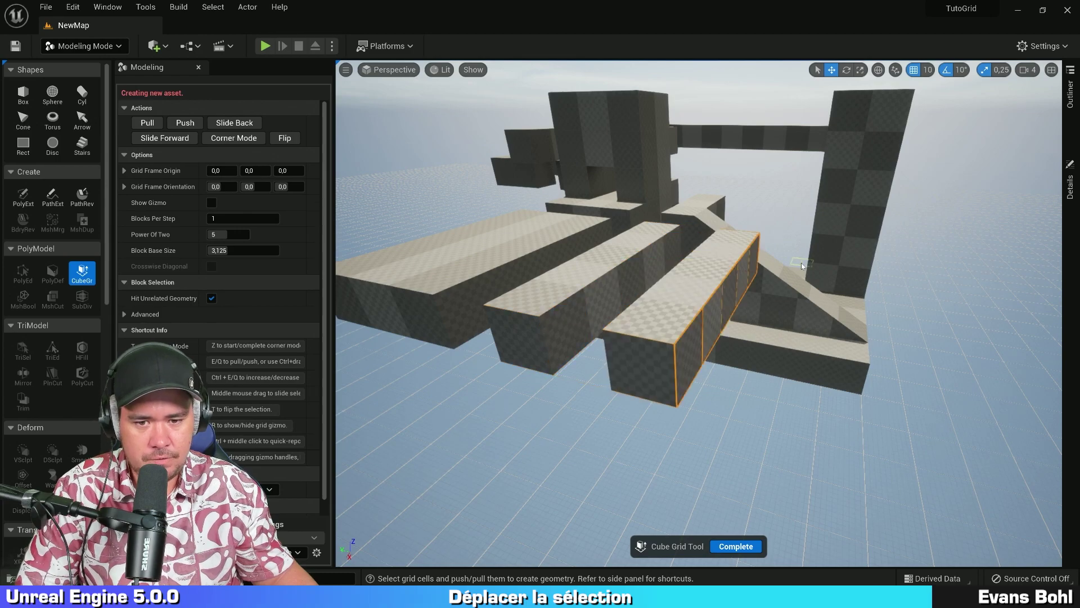
key("shift+e")
key("e")
- Slide the selection back four blocks into empty space and pull it four blocks to form a separate wide slab
mouse_move(810, 262)
right_mouse_down()
mouse_move(840, 262)
mouse_move(831, 265)
right_mouse_up()
key("shift+e")
key("shift+e")
key("shift+e")
key("shift+e")
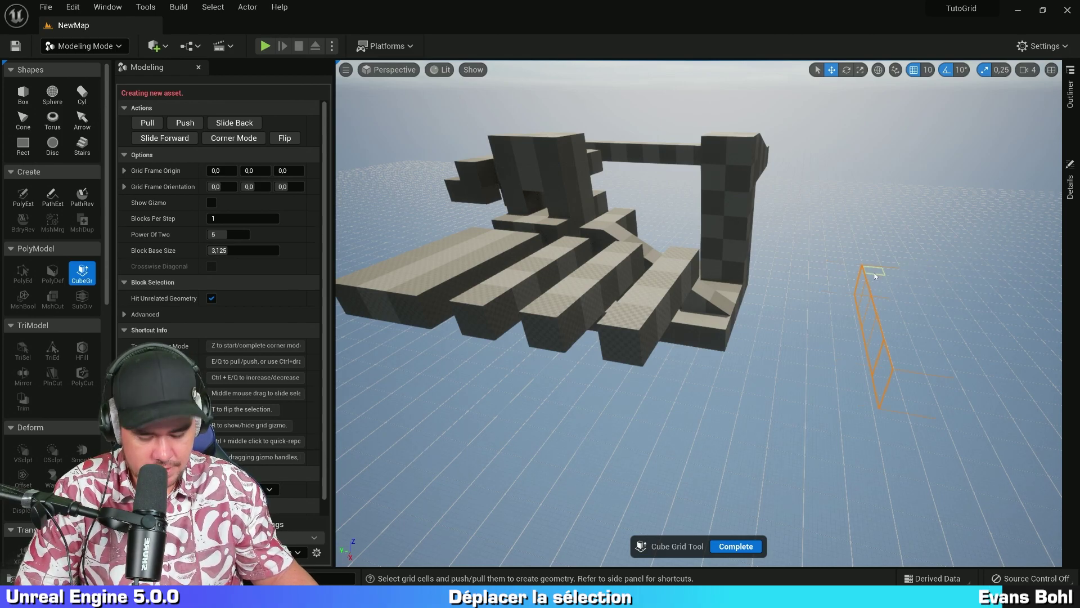
key("e")
key("e")
key("e")
key("e")
right_click_drag(808, 248, 921, 251)
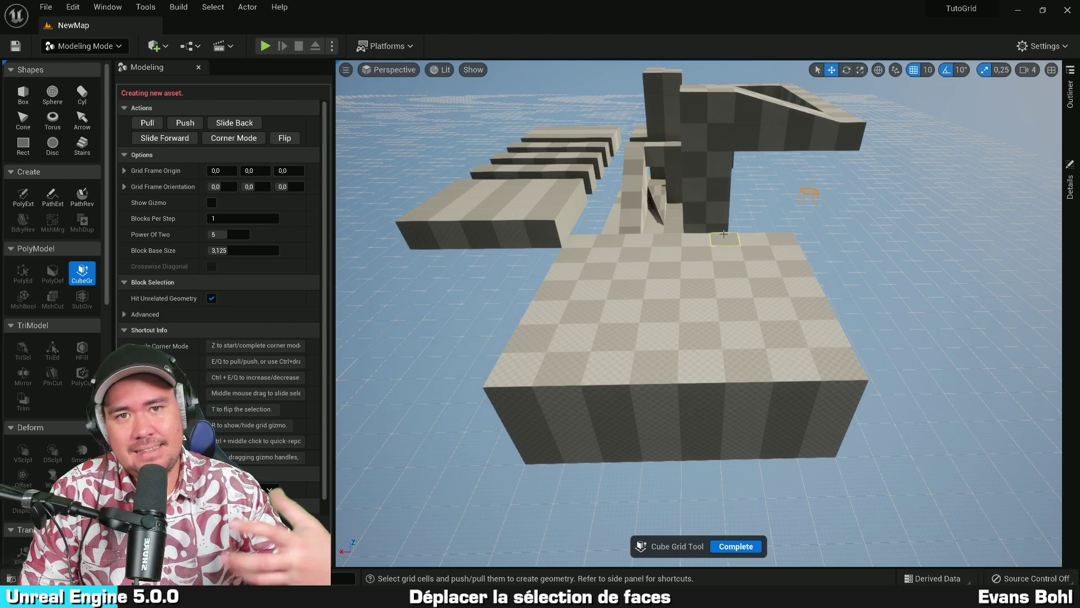
- Pull a two-by-three cell patch on the large platform's top up into a raised block
left_click_drag(653, 306, 641, 338, "alt")
key("e")
key("e")
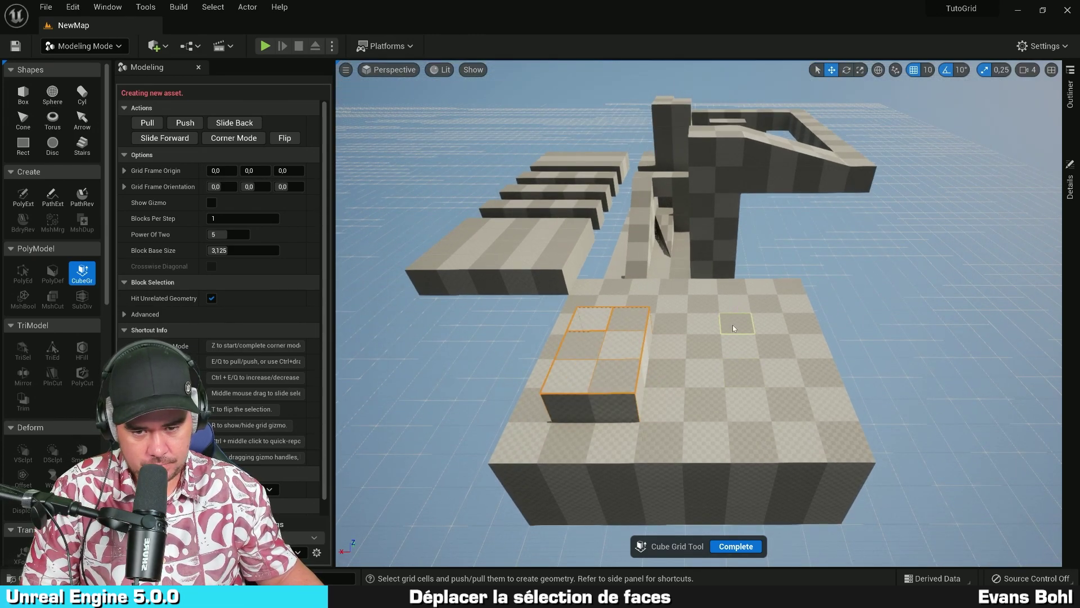
left_click_drag(732, 326, 745, 338, "alt")
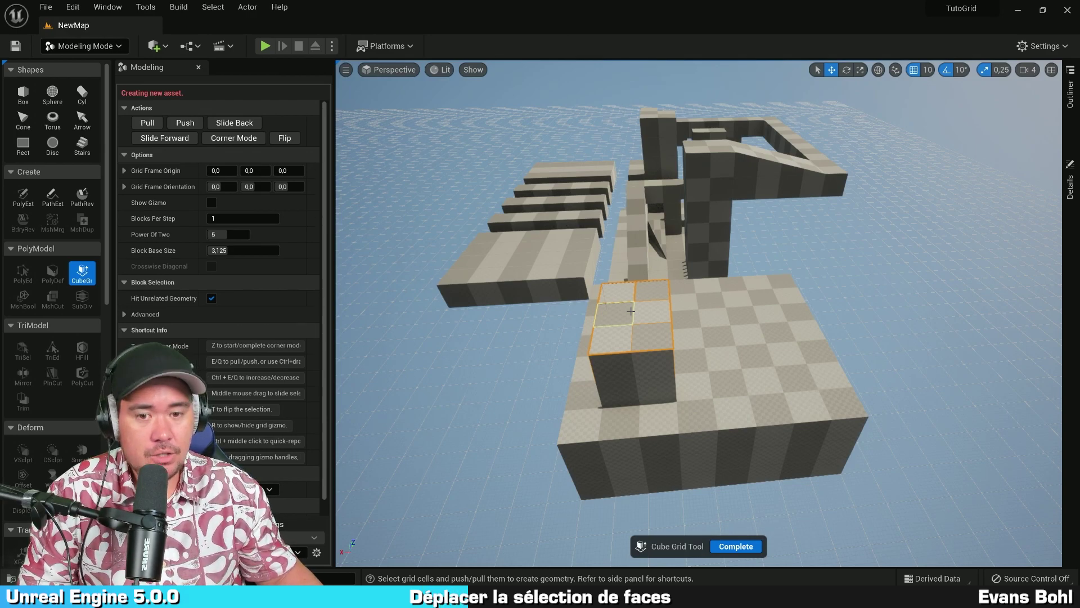
- Build two adjoining, successively higher steps by sliding the patch selection sideways and pulling it up one block each time
mouse_move(630, 309)
middle_mouse_down()
mouse_move(782, 428)
mouse_move(573, 326)
mouse_move(560, 348)
mouse_move(650, 309)
middle_mouse_up()
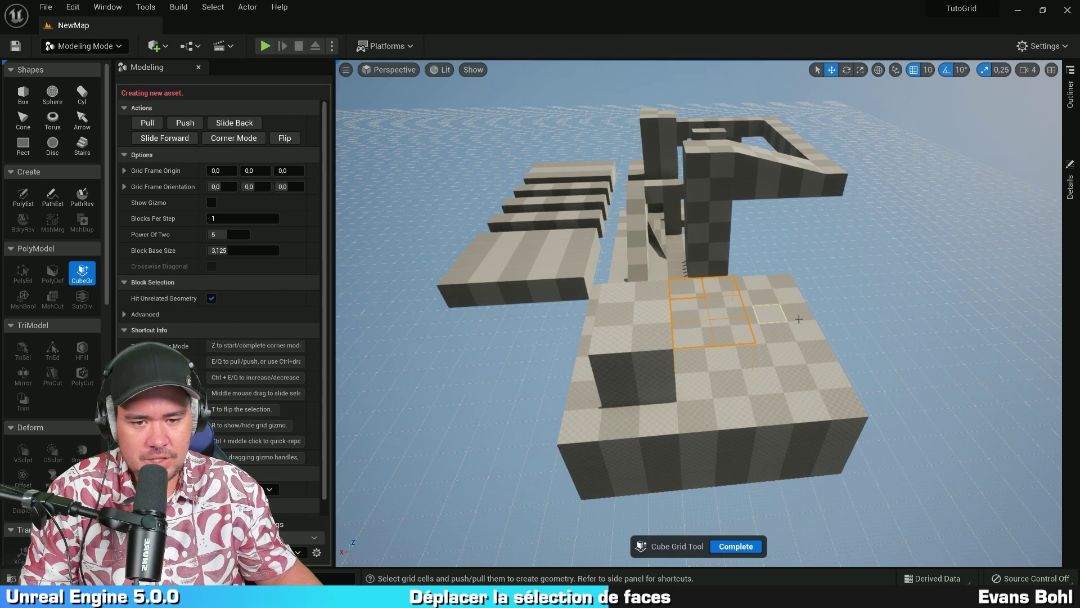
key("e")
middle_click_drag(710, 276, 774, 277)
key("e")
left_click_drag(907, 274, 781, 270, "alt")
- Slide the patch selection past the platform's edge to add an overhanging step, and slide it further to add a detached floating block
middle_click_drag(663, 246, 782, 248)
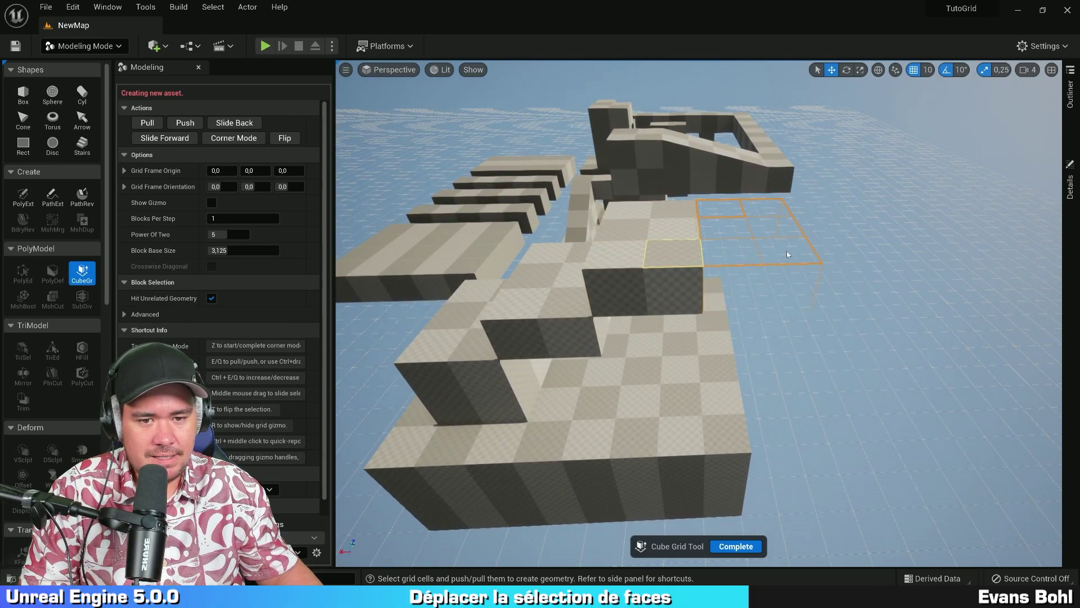
key("e")
left_click_drag(885, 253, 815, 251, "alt")
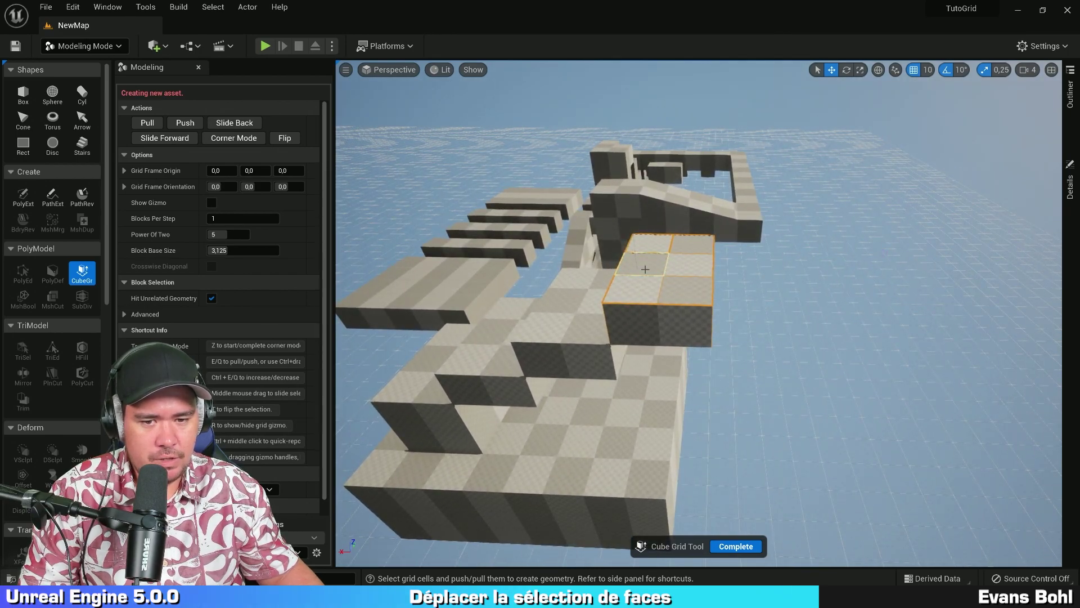
middle_click_drag(658, 269, 764, 273)
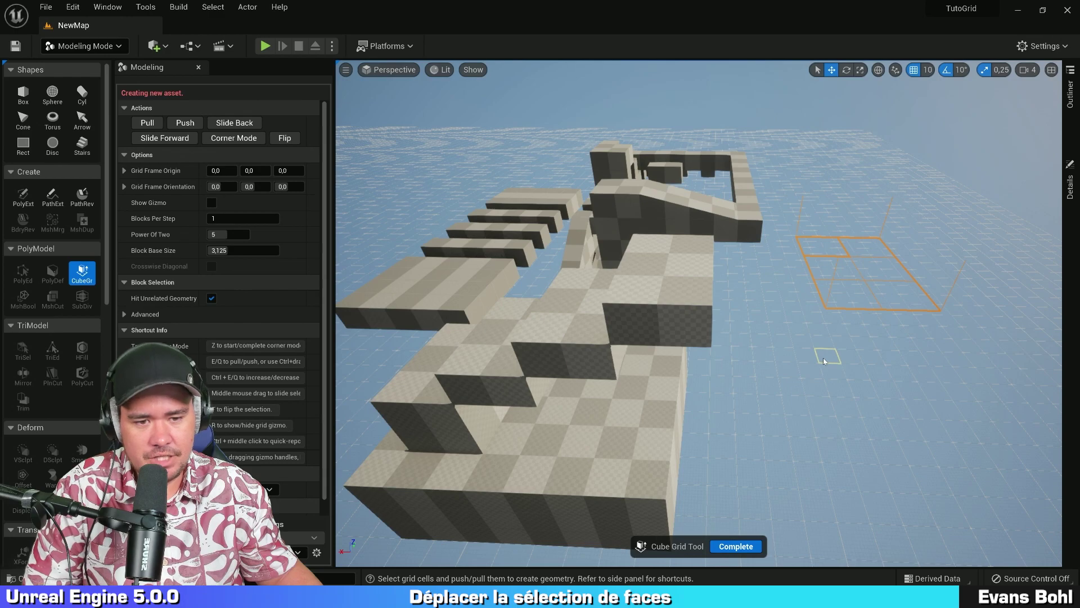
key("e")
right_click_drag(829, 288, 754, 290)
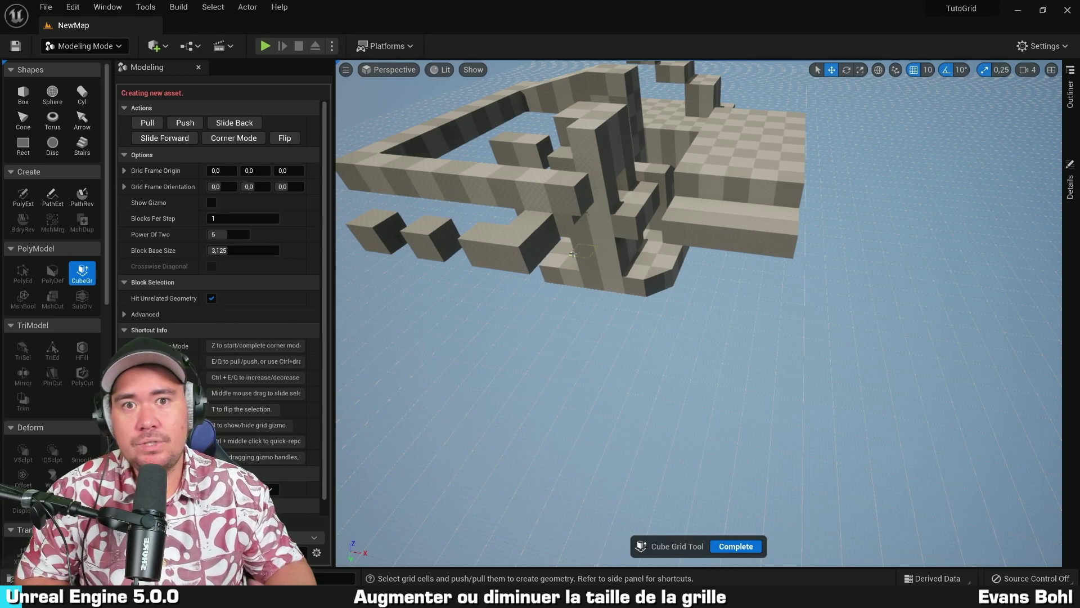
- Select one cell on the empty ground grid and set the Block Base Size to 5
right_click_drag(625, 222, 605, 271)
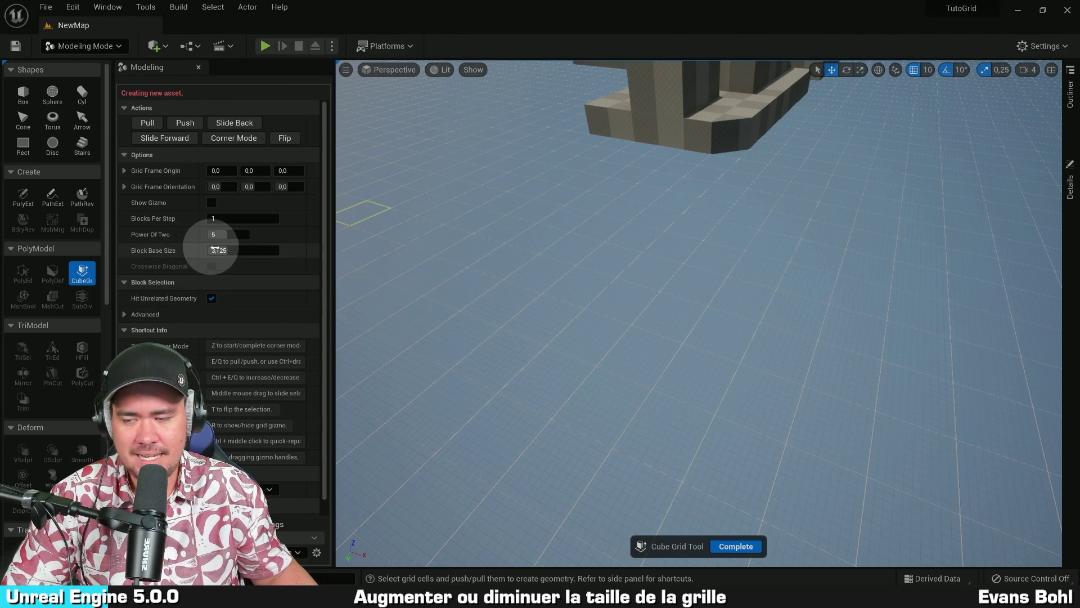
left_click(641, 225)
right_click_drag(708, 256, 707, 256)
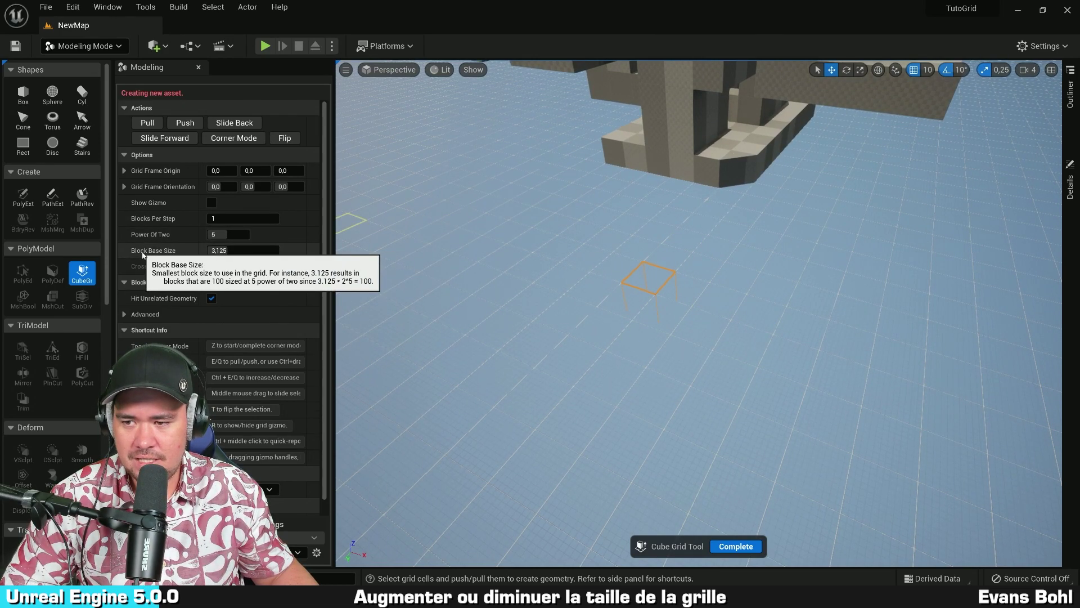
left_click(242, 250)
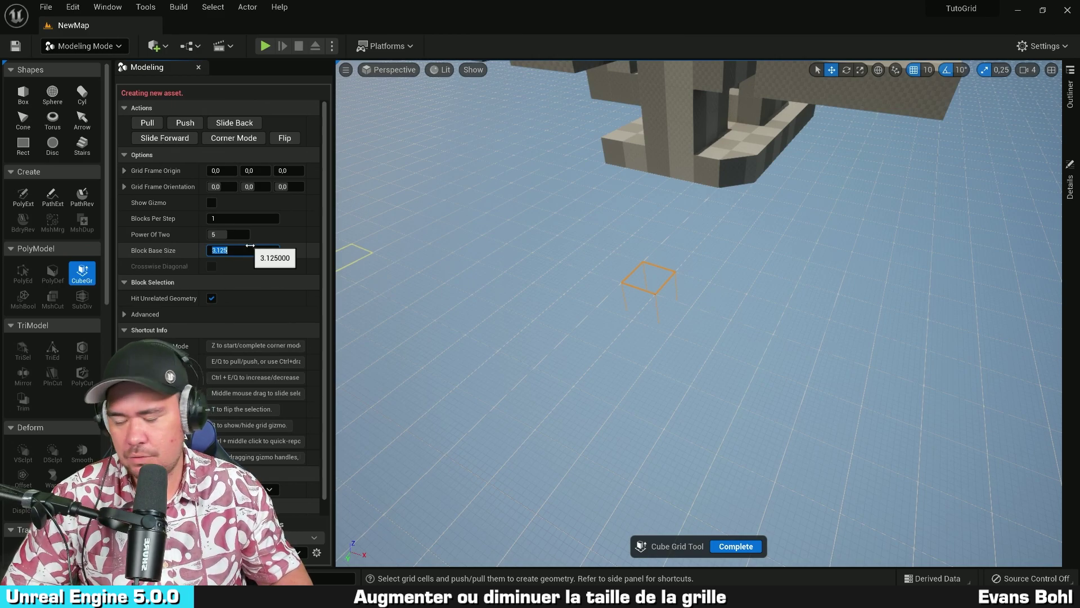
type("5")
key("Return")
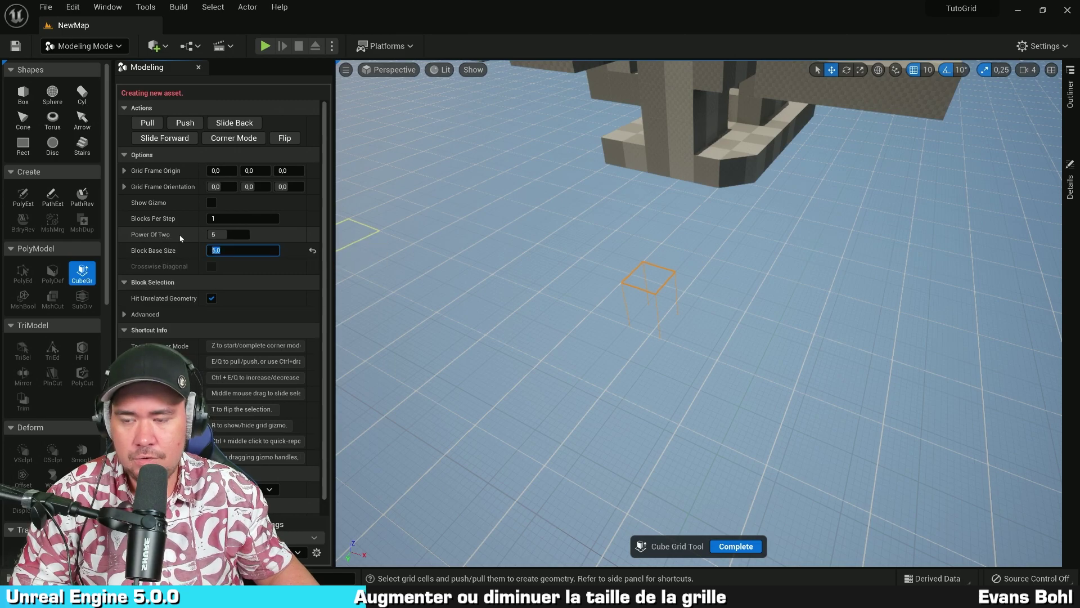
- Select a two-by-two cell area on the empty ground and pull it up one block to form a base
left_click_drag(557, 264, 549, 336, "alt")
left_click(525, 281)
right_click_drag(707, 298, 638, 315)
key("s")
key("e")
key("w")
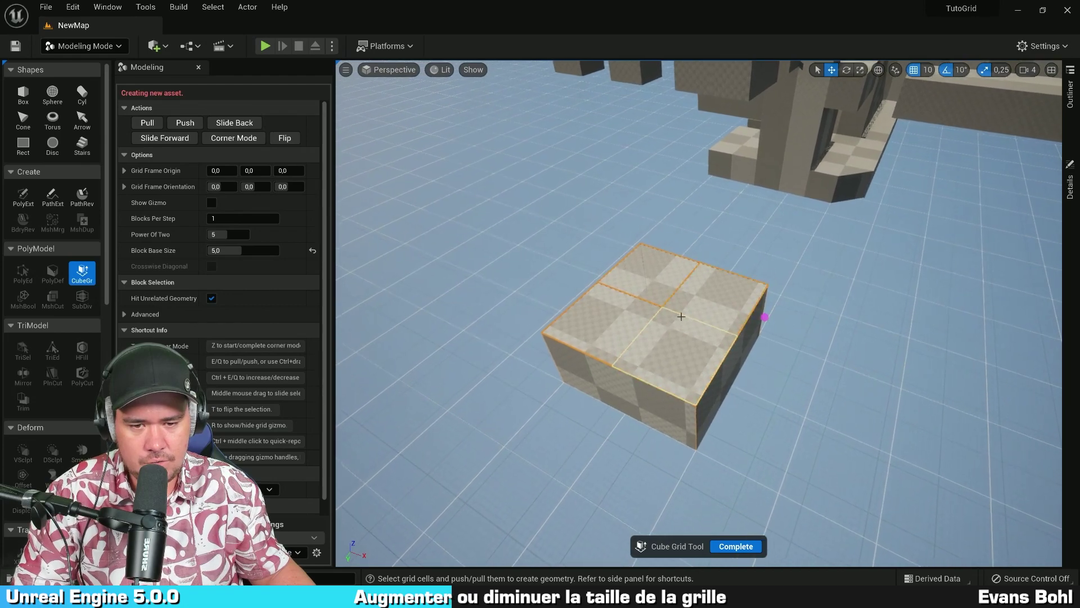
- Lower the grid's Power Of Two to 4 and pull a two-by-two patch on the base's top up three blocks
key("ctrl+q")
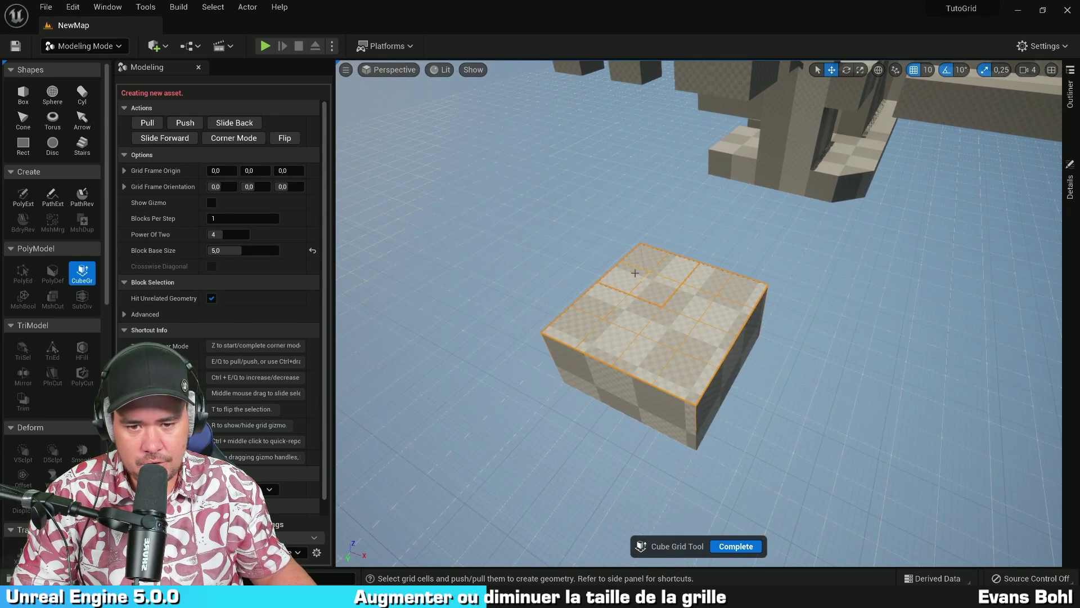
left_click_drag(682, 306, 647, 301)
key("e")
key("e")
key("e")
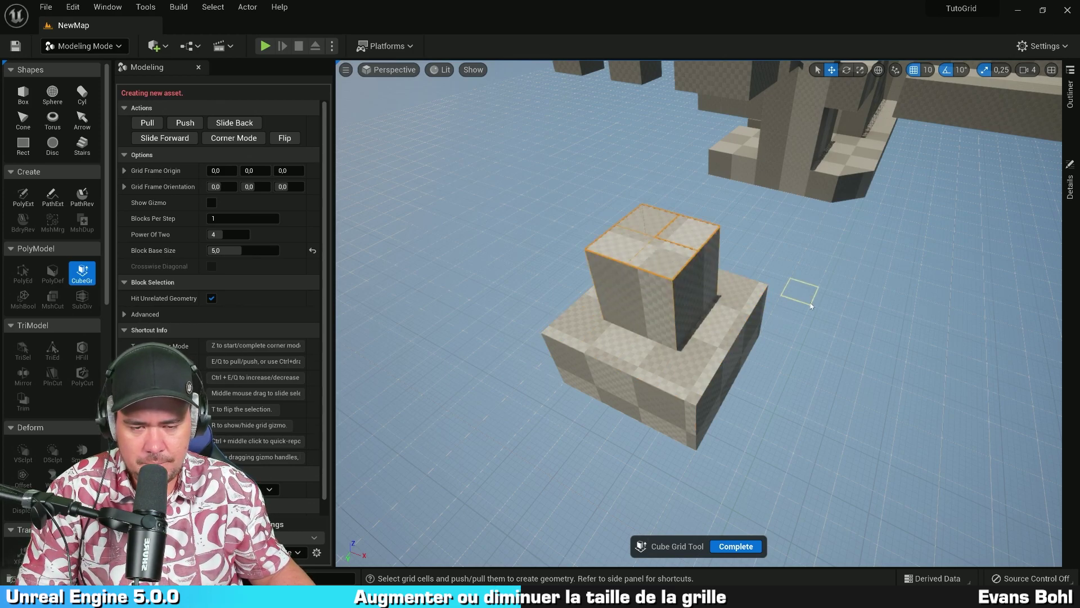
right_click_drag(812, 298, 811, 299)
- Lower the grid's Power Of Two to 3 and pull the cell row along one top edge of the tower up four blocks
key("ctrl+q")
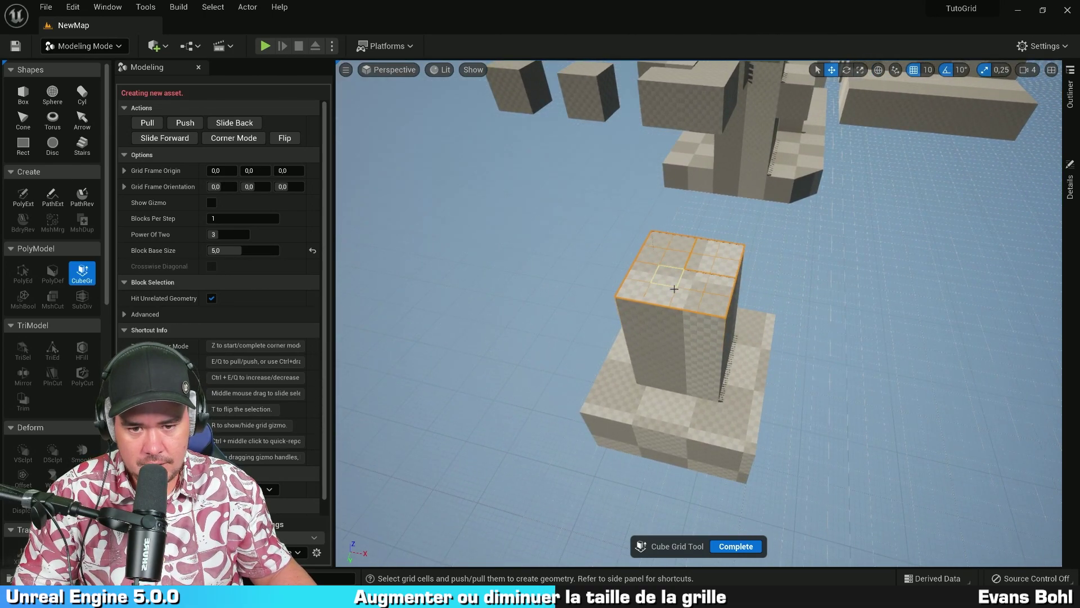
left_click(648, 295)
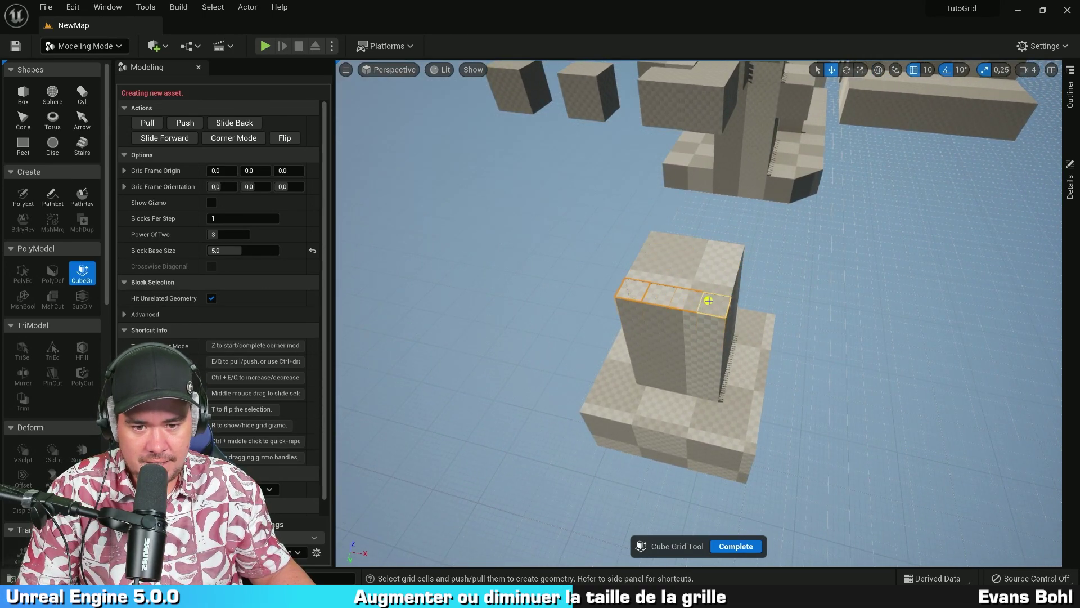
key("e")
key("e")
key("e")
key("e")
right_click_drag(708, 301, 709, 301)
right_click_drag(844, 283, 843, 283)
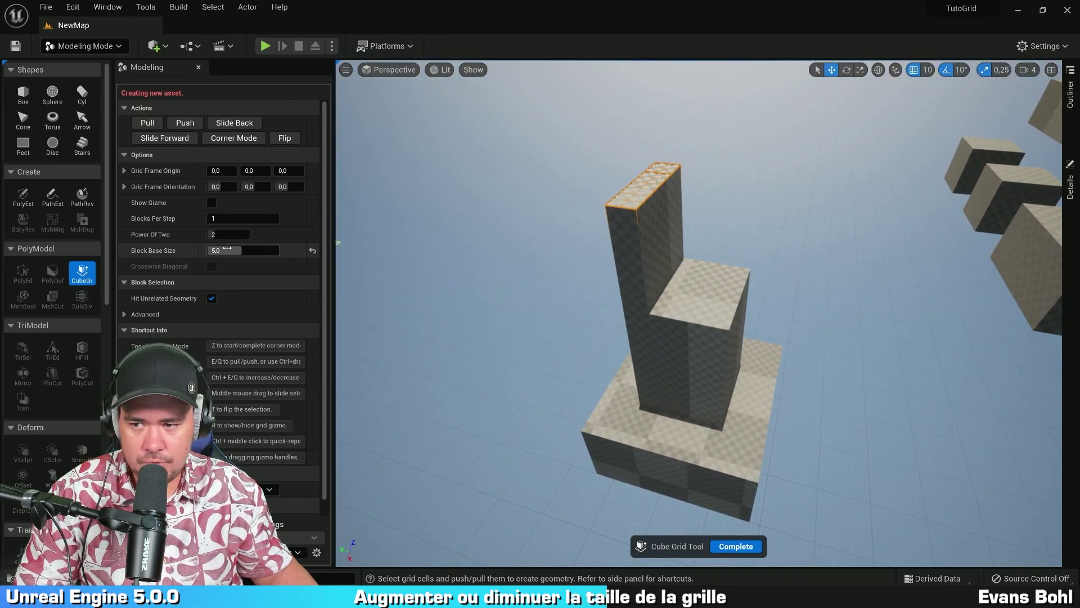
- With Power Of Two at 2, select cells at one upper end of the thin wall's side and pull them out three blocks
key("ctrl+e")
key("ctrl+e")
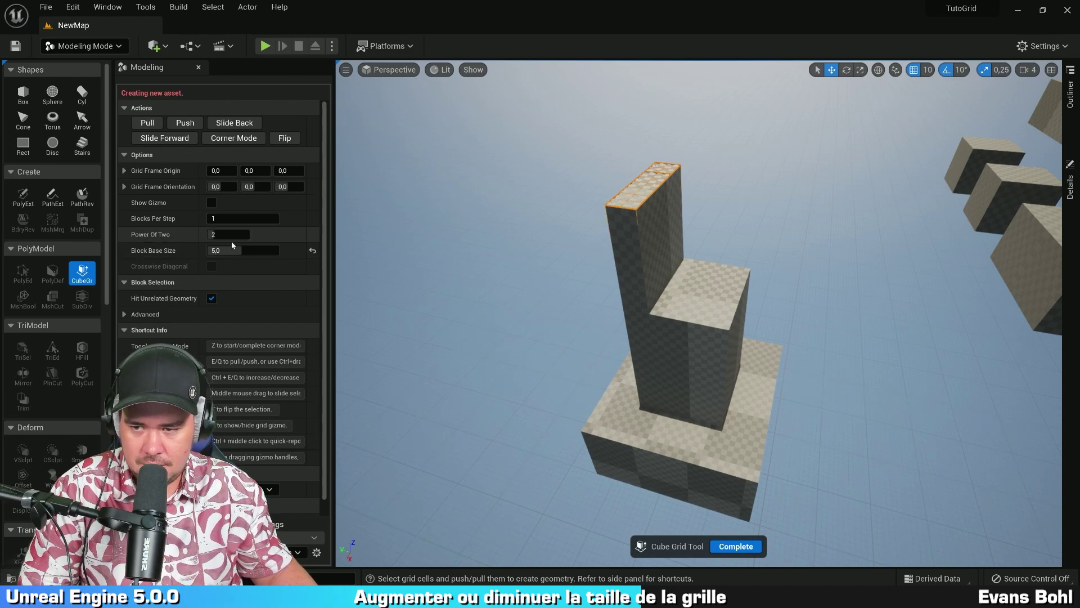
right_click_drag(630, 230, 623, 203)
left_click_drag(649, 187, 656, 185)
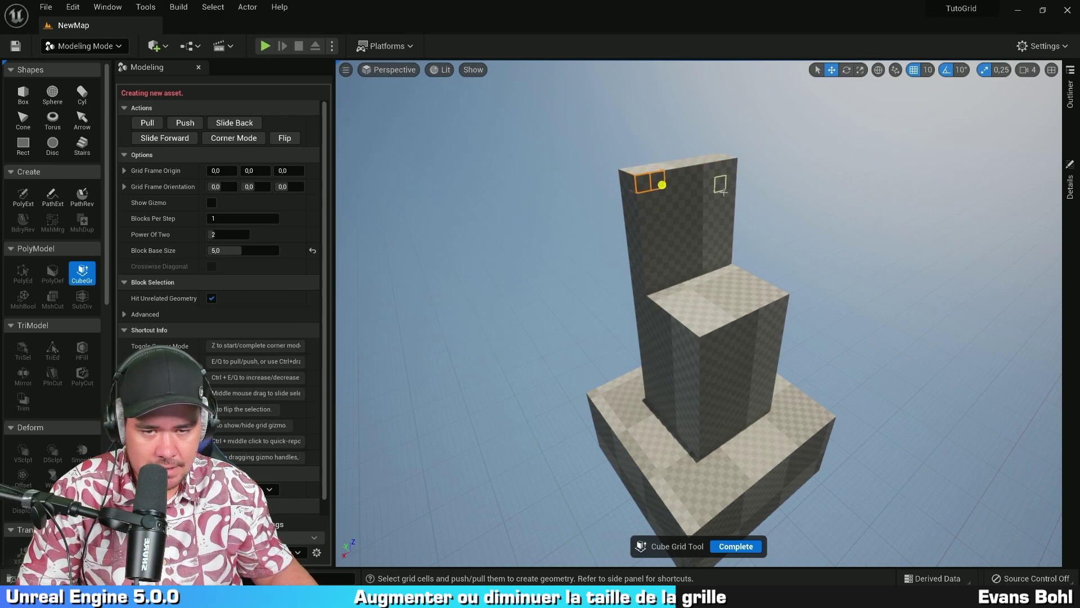
key("e")
key("e")
key("e")
- Select the cells at the opposite upper corner of the thin wall's side and pull them out two blocks as a second prong
left_click(726, 172)
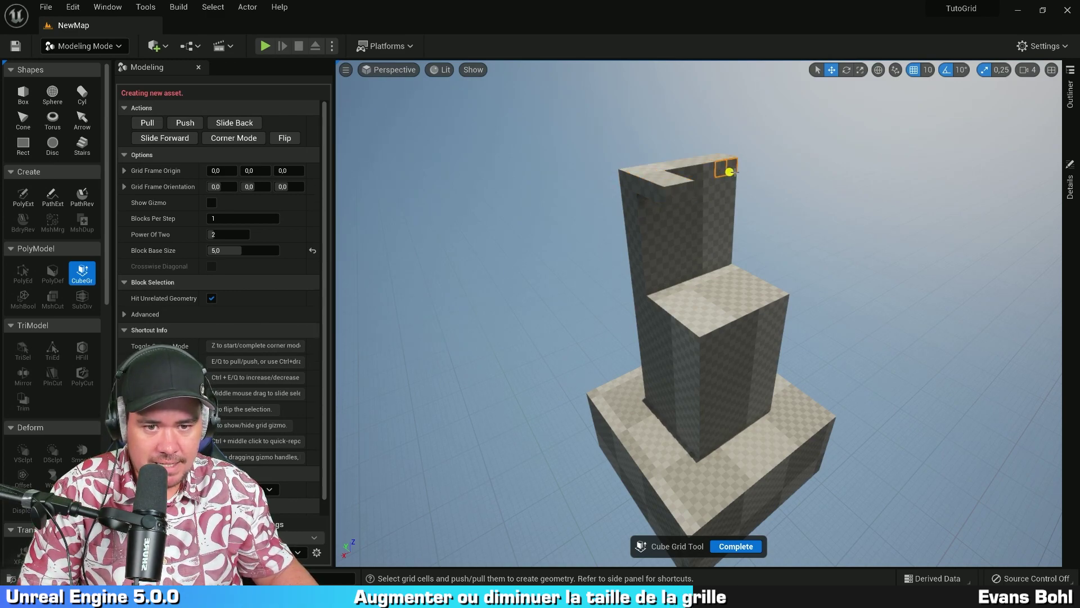
key("e")
key("e")
right_click_drag(836, 241, 896, 236)
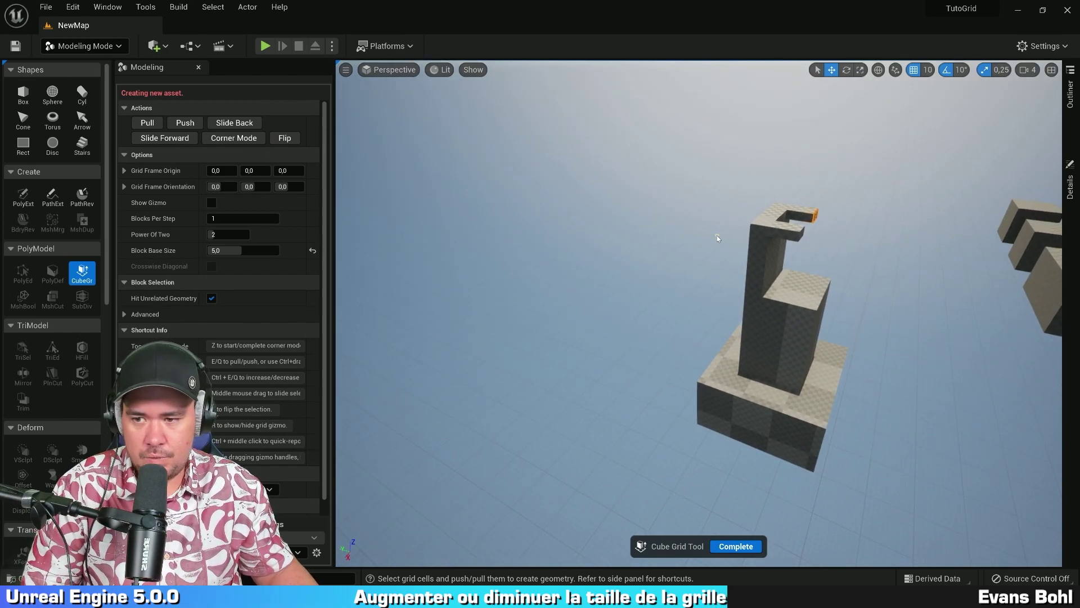
- Try different grid sizes by raising Power Of Two to 5, lowering it to 4 and raising it to 10
key("ctrl+e")
key("ctrl+e")
key("ctrl+e")
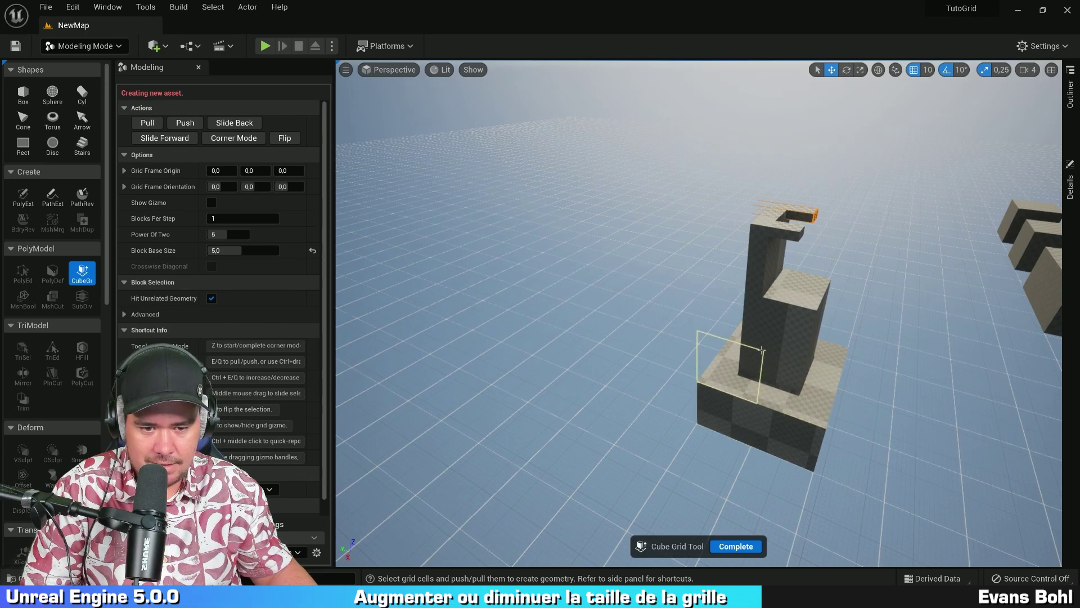
key("ctrl+q")
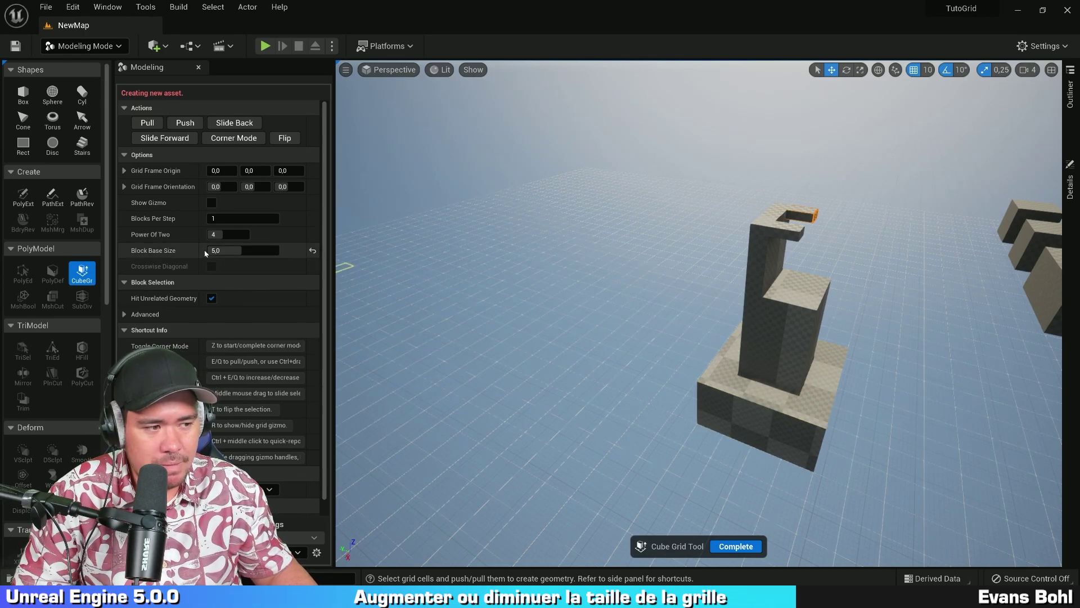
right_click_drag(501, 262, 426, 258)
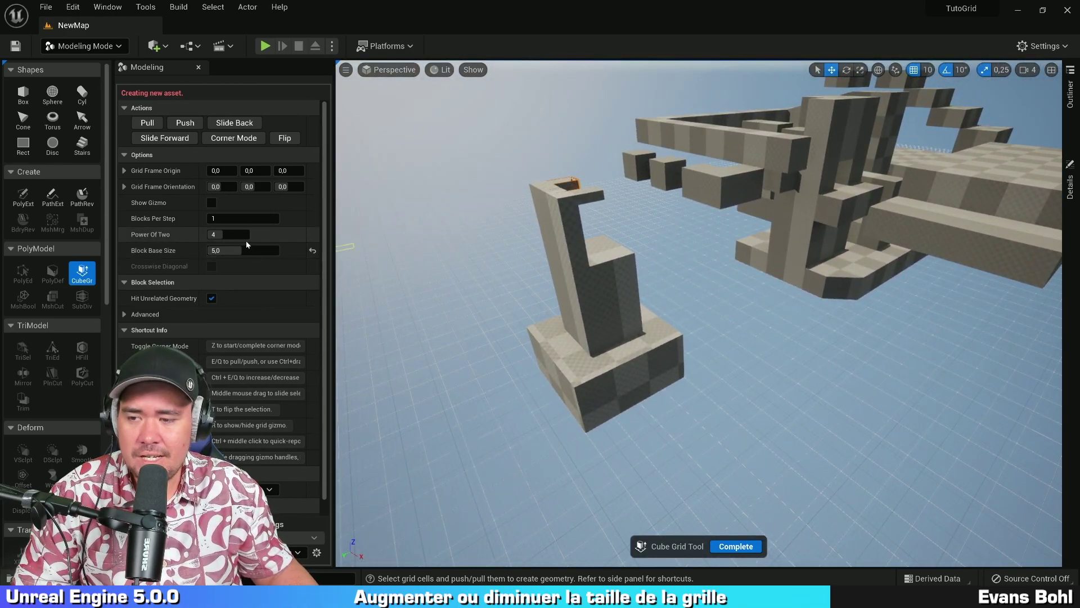
left_click_drag(225, 234, 254, 236)
- Set the grid's Power Of Two to 5 and its Block Base Size to 3.125
left_click(231, 233)
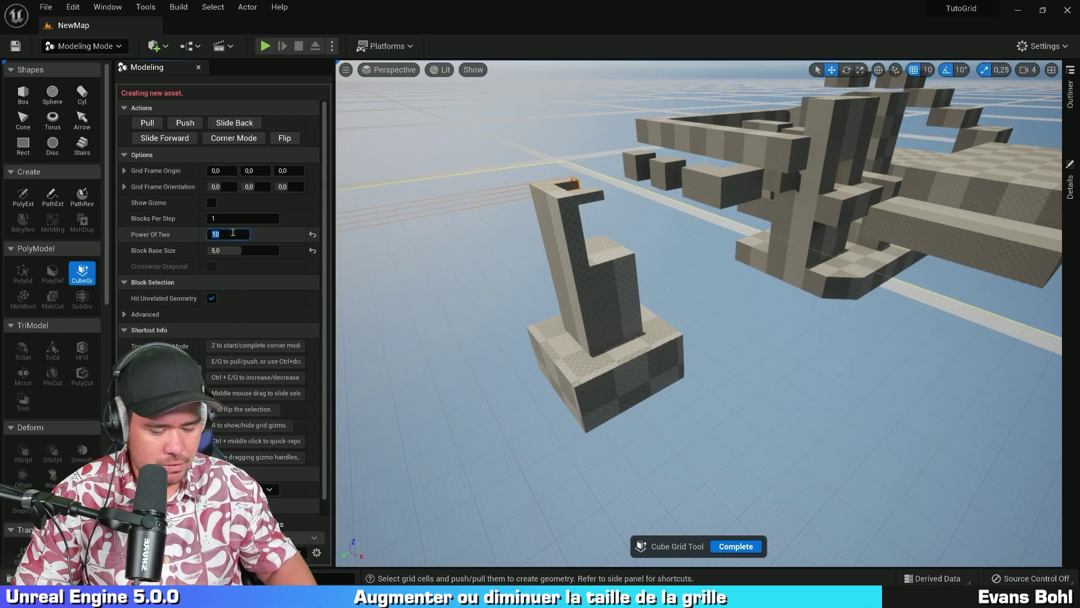
type("5")
key("Return")
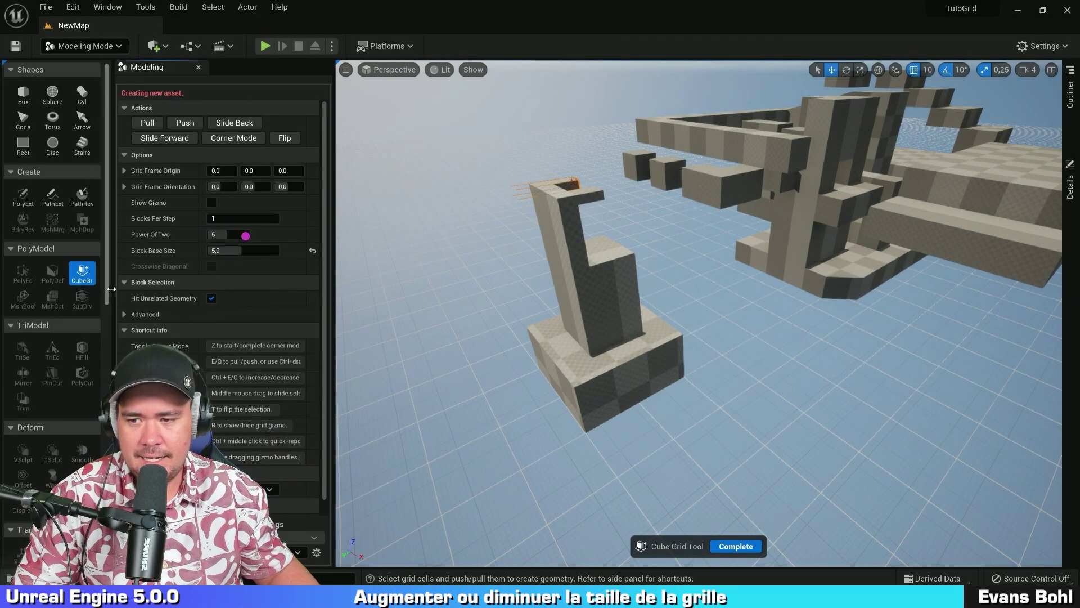
left_click(235, 251)
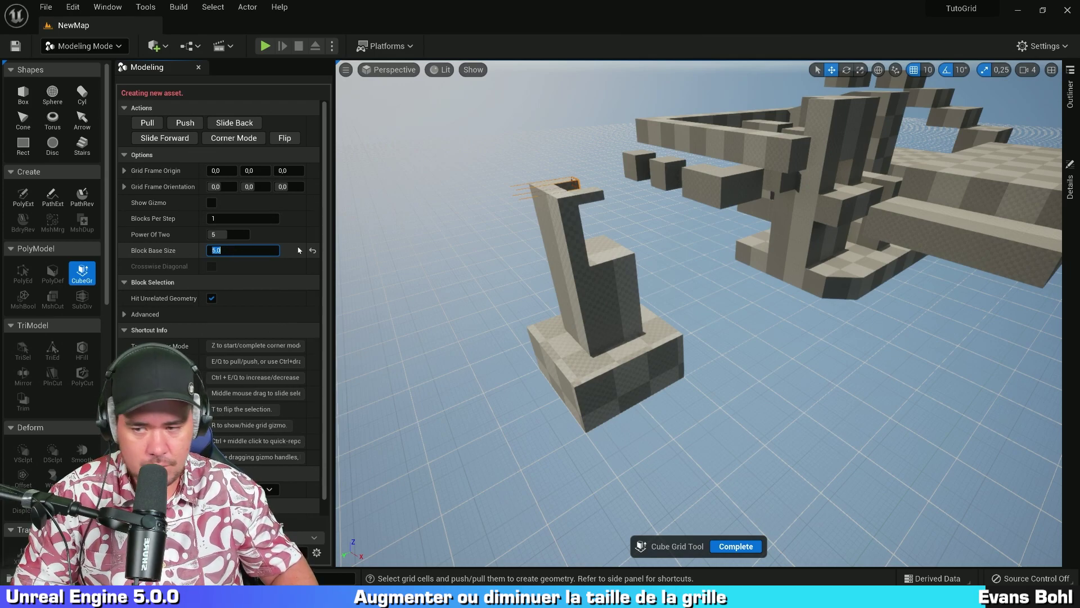
type("3.125")
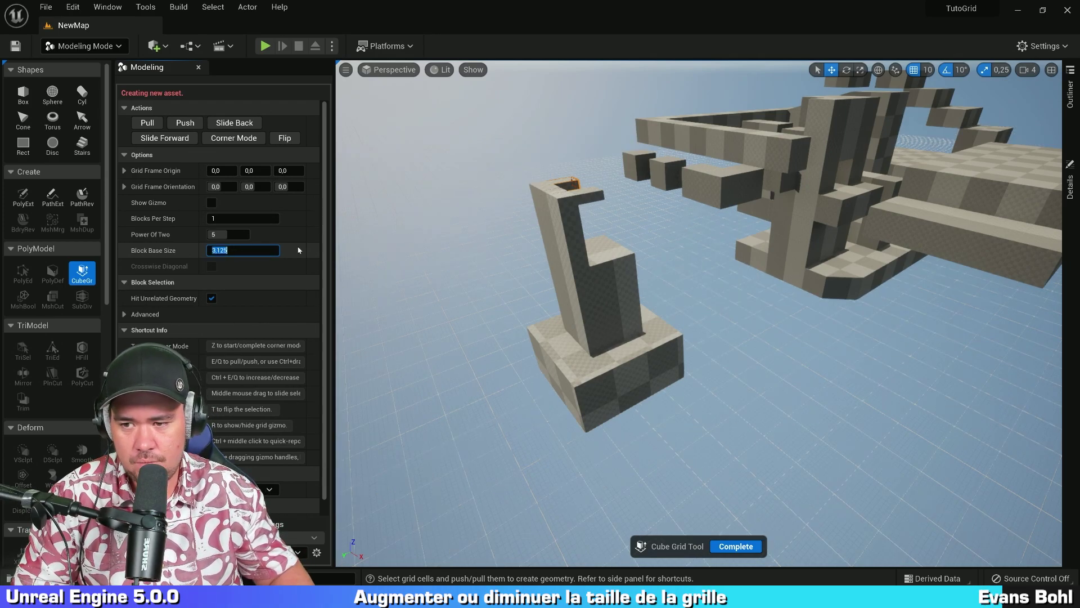
key("Return")
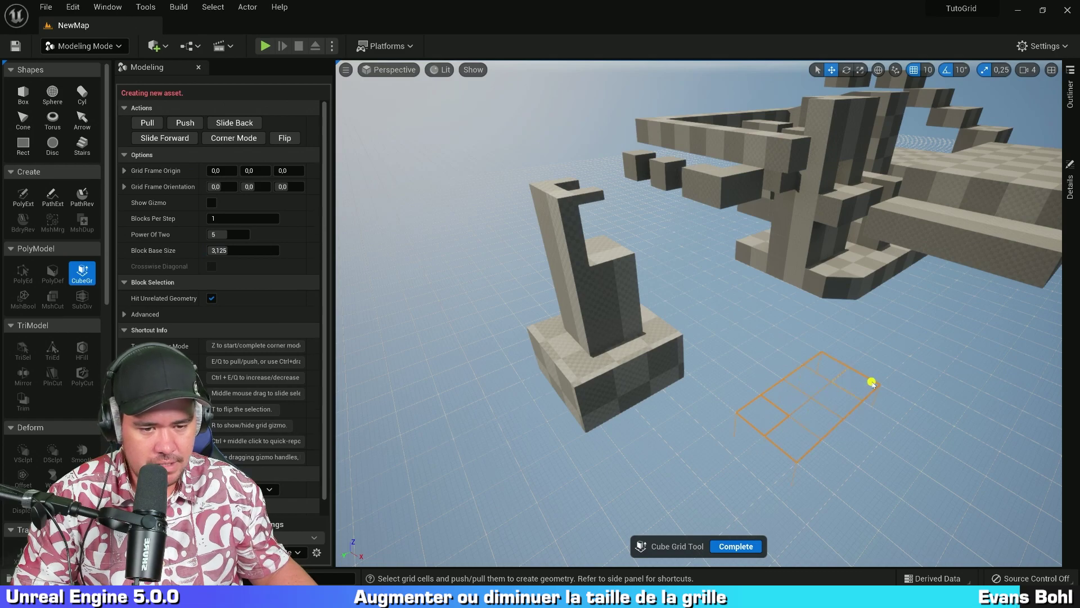
- Pull the selected ground cells up two blocks to form a new large block beside the slanted tower
key("e")
key("e")
right_click_drag(904, 364, 902, 358)
- Lower Power Of Two to 4 and pull a small cell selection on the new block's top up three blocks
key("ctrl+q")
left_click(817, 346)
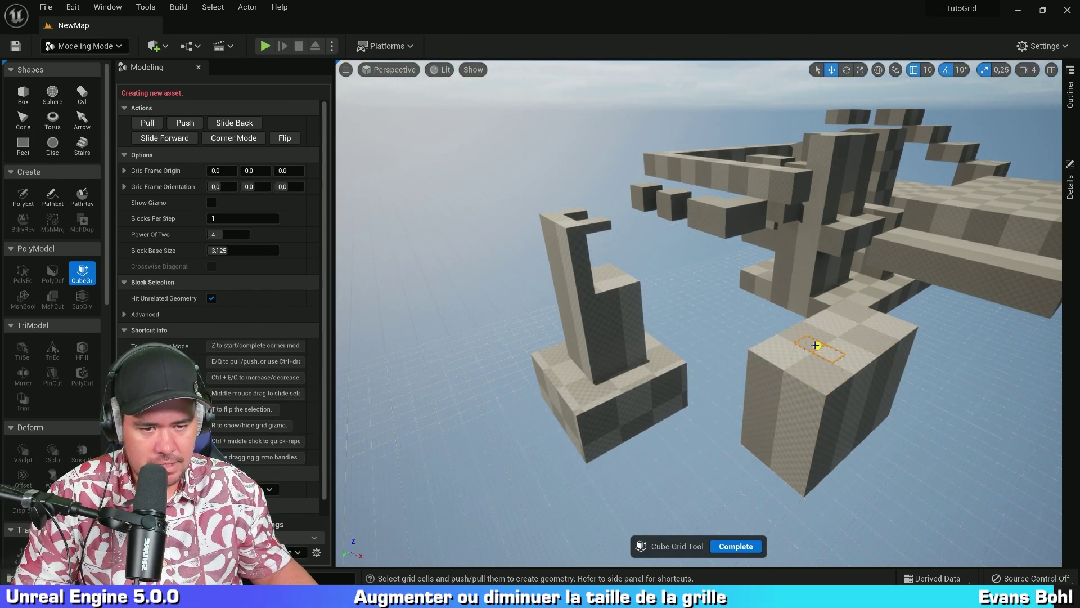
key("e")
key("e")
key("e")
- With Power Of Two at 5, select a 4 by 3 rectangle of empty ground cells and pull it up two blocks
key("d")
right_click_drag(955, 361, 877, 358)
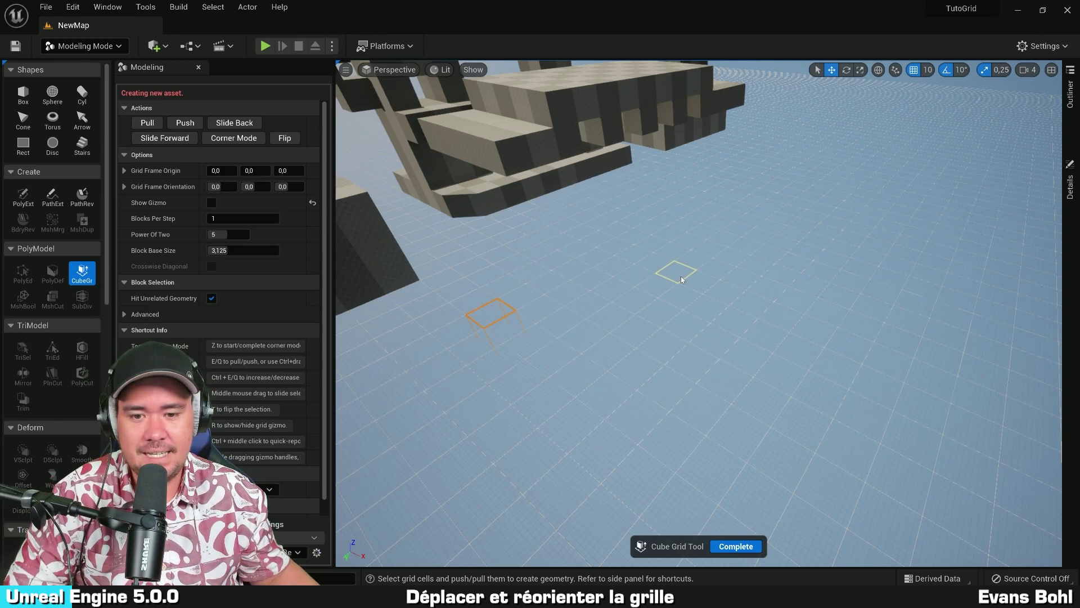
right_click_drag(669, 280, 683, 284)
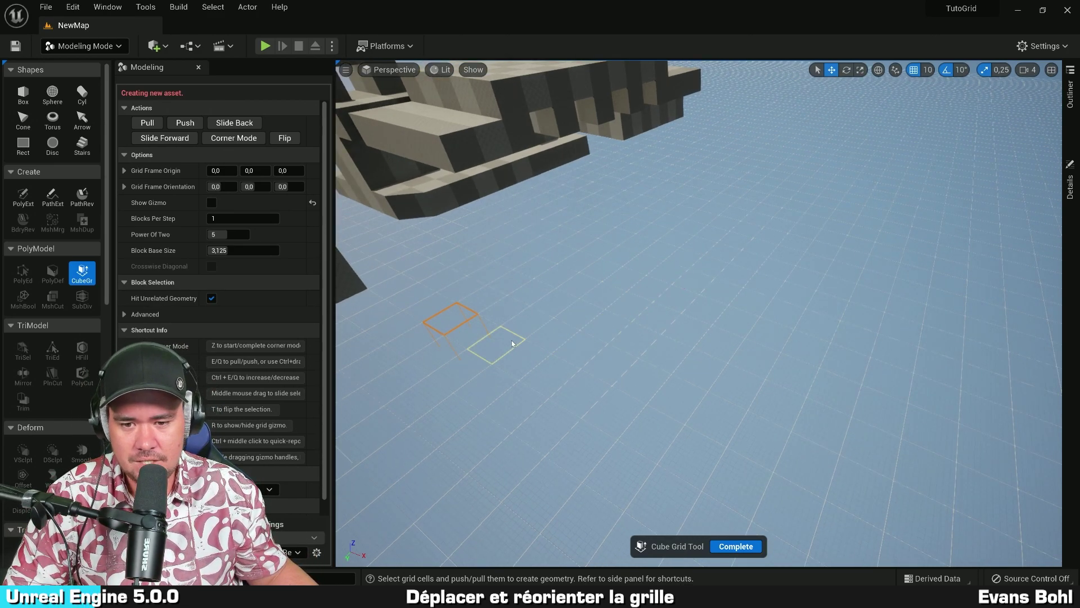
key("e")
key("e")
right_click_drag(713, 322, 760, 313)
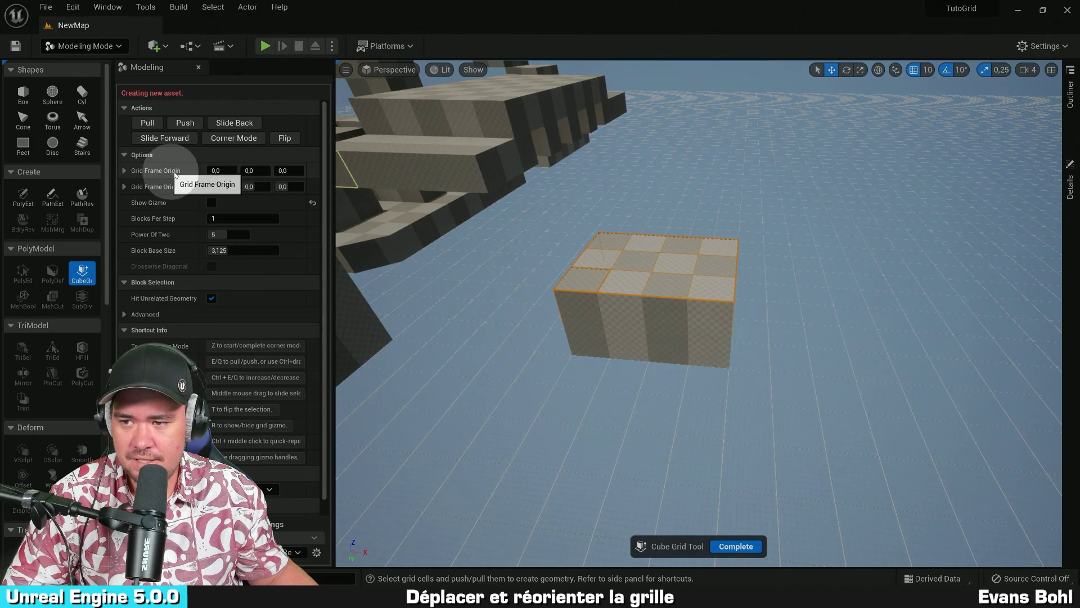
- Shift the Grid Frame Origin X to about 68.68 and pull an offset strip of cells on the block's top up two blocks
left_click(124, 187)
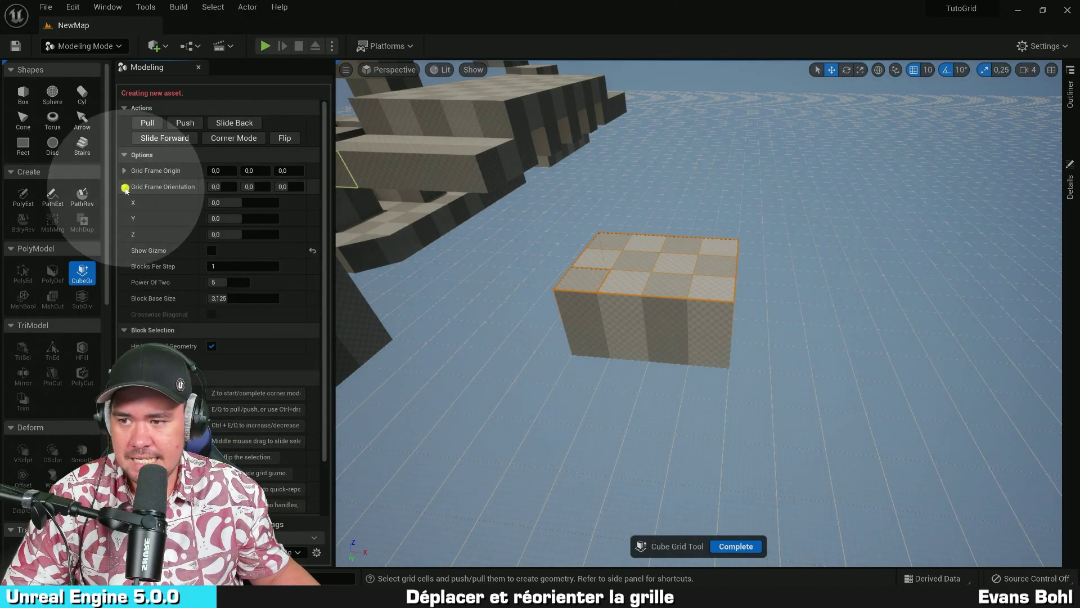
left_click(124, 171)
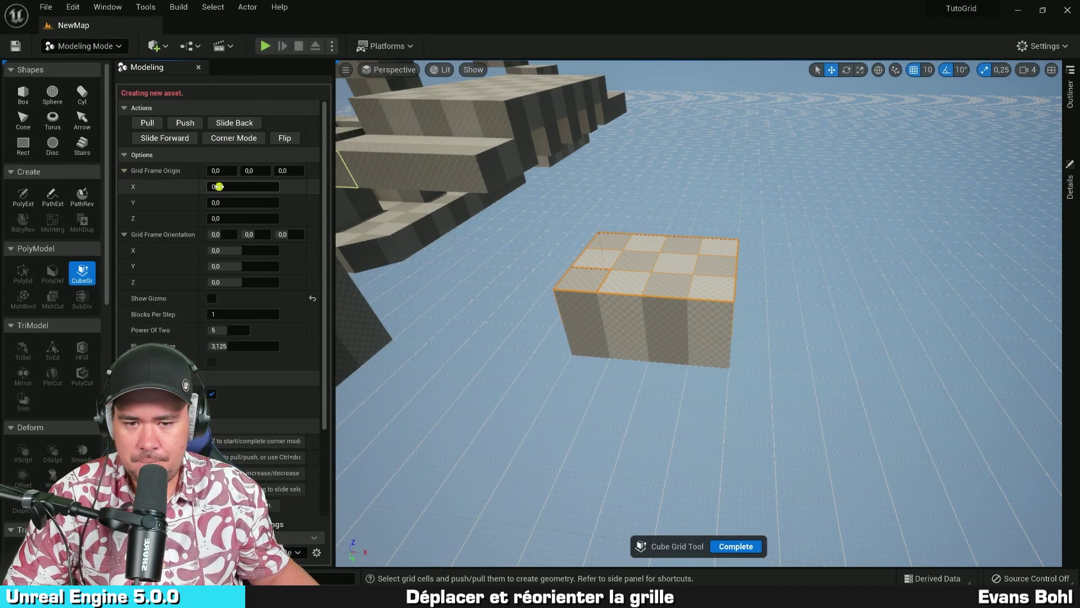
left_click_drag(275, 186, 933, 207)
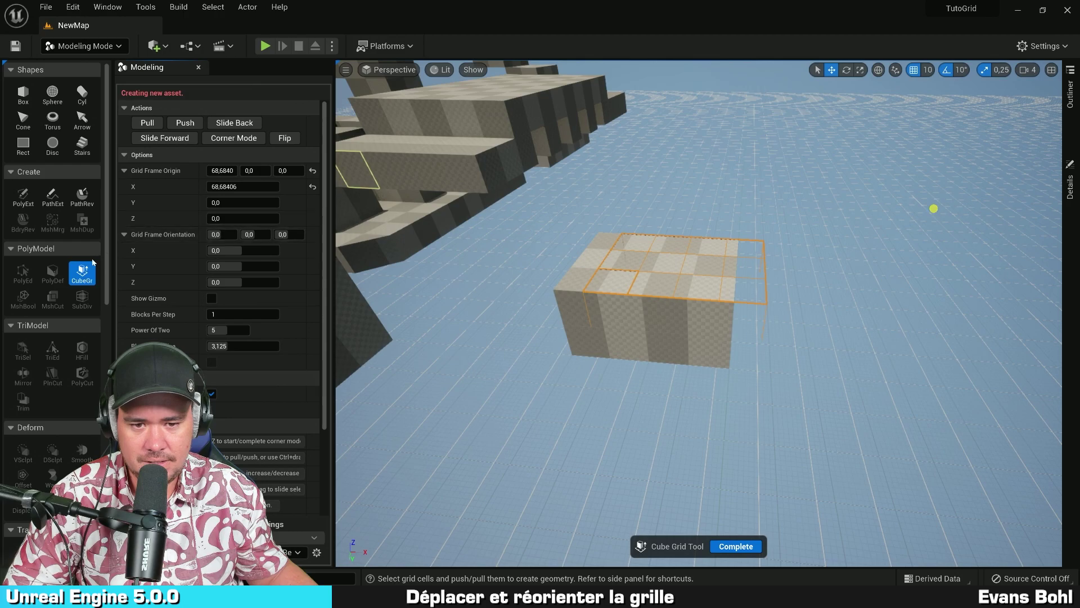
left_click(696, 275)
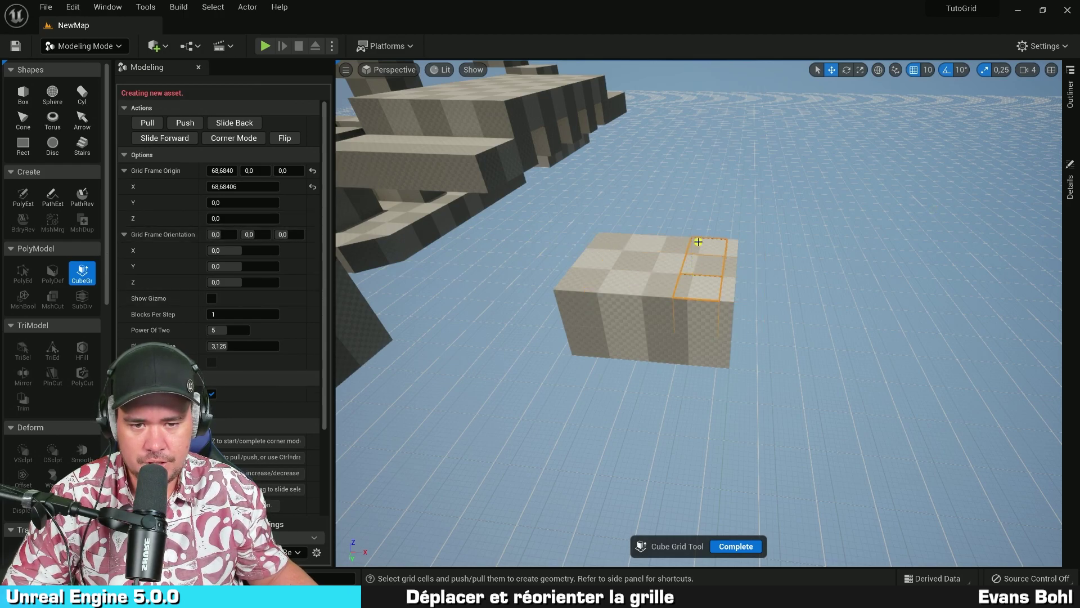
left_click_drag(698, 242, 699, 198, "ctrl")
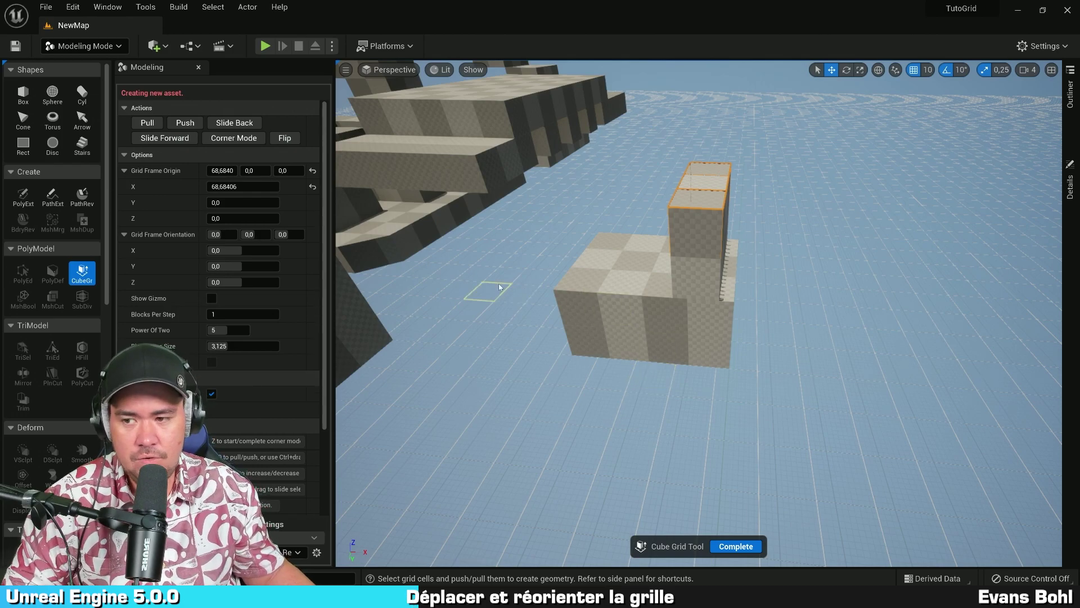
- Rotate the Grid Frame Orientation Z to about 117.89 and pull rotated cells up from the top of the raised strip
left_click_drag(288, 236, 312, 235)
left_click(703, 190)
left_click_drag(716, 189, 711, 135, "ctrl")
right_click_drag(711, 135, 723, 235)
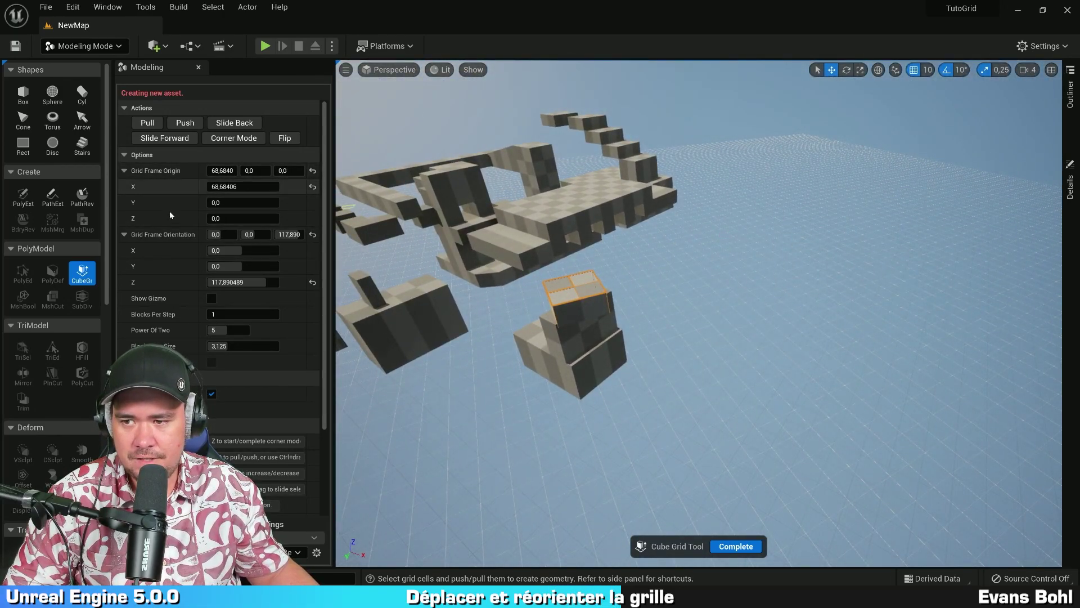
- Show the grid gizmo, tilt the grid to about -22.25, 0.90, 119.48 and move its origin to about -117.31, 351.42, 0
left_click(211, 298)
right_click_drag(743, 368, 751, 360)
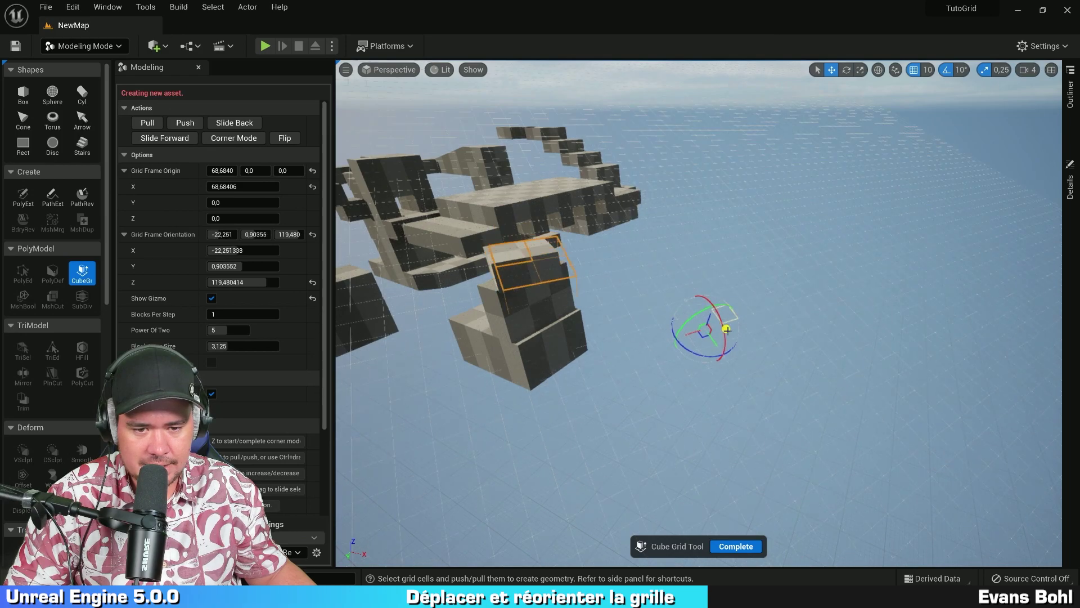
left_click_drag(691, 333, 638, 352)
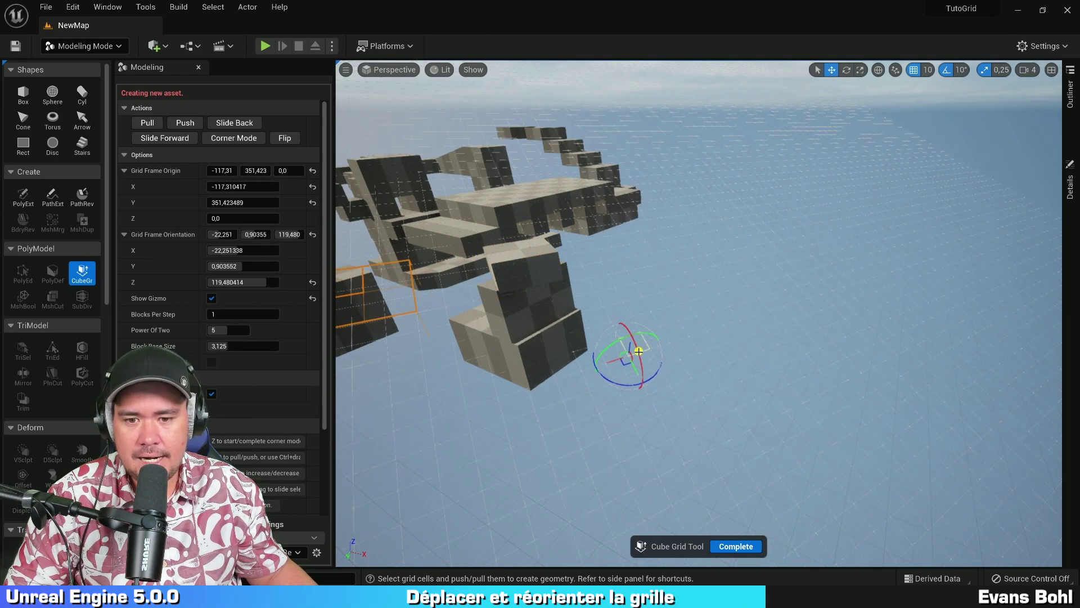
- Toggle the grid gizmo's visibility and reposition the grid origin to about -139.20, 338.86, 10.32
right_click_drag(707, 260, 801, 239)
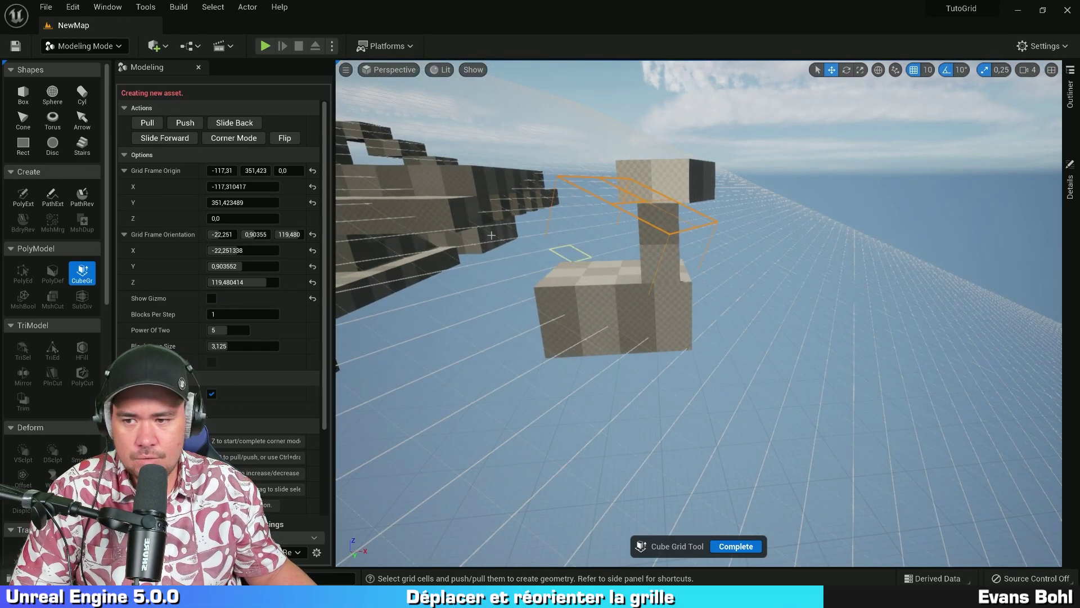
left_click(212, 299)
key("r")
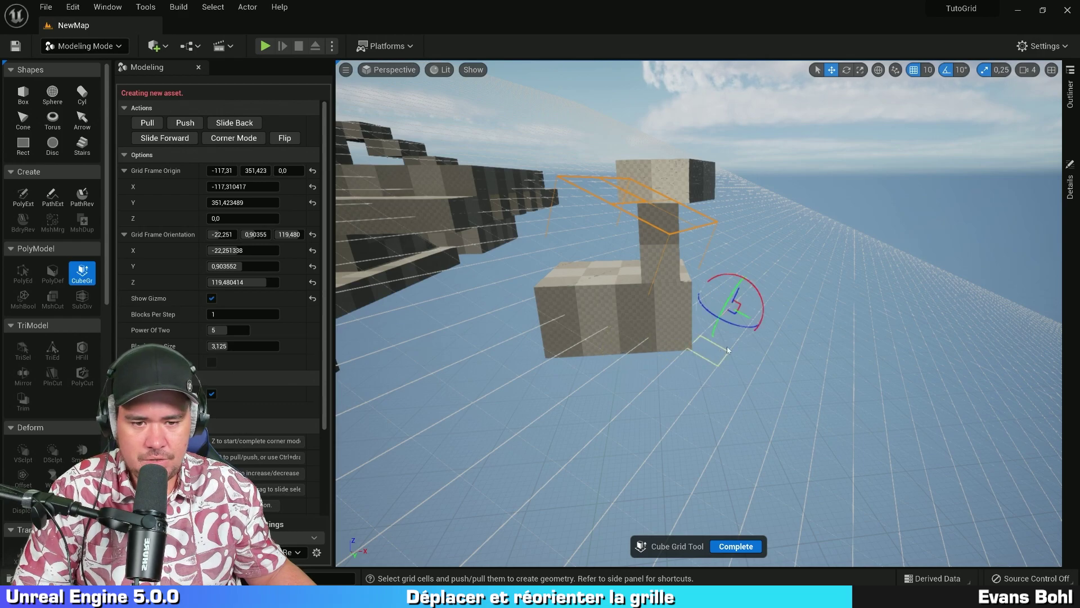
middle_click_drag(623, 287, 716, 350, "ctrl")
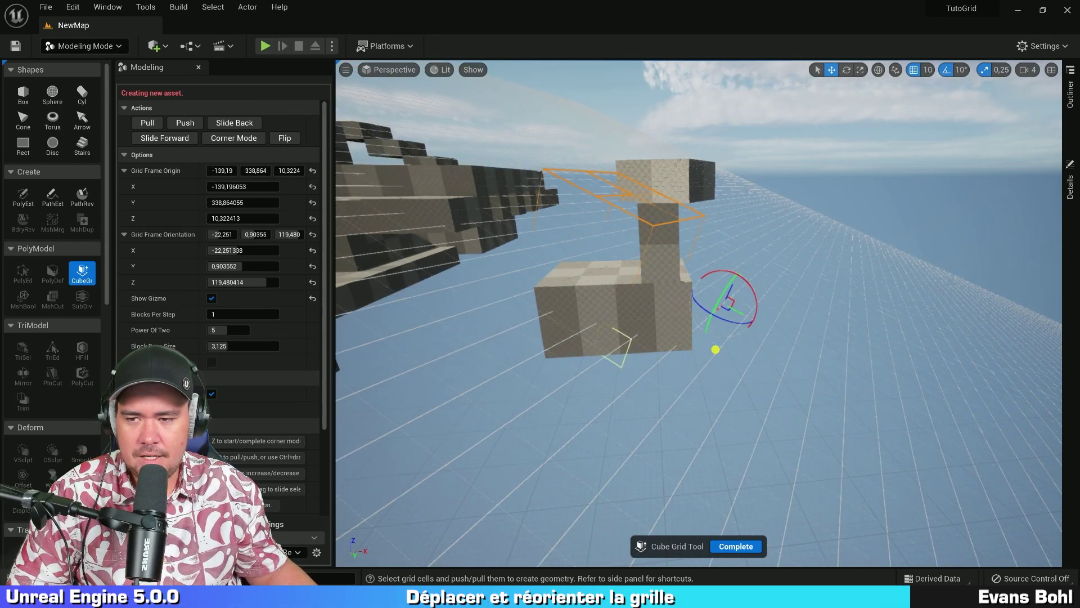
- Pull the tilted cell selection out one block and hide the grid gizmo
key("e")
key("r")
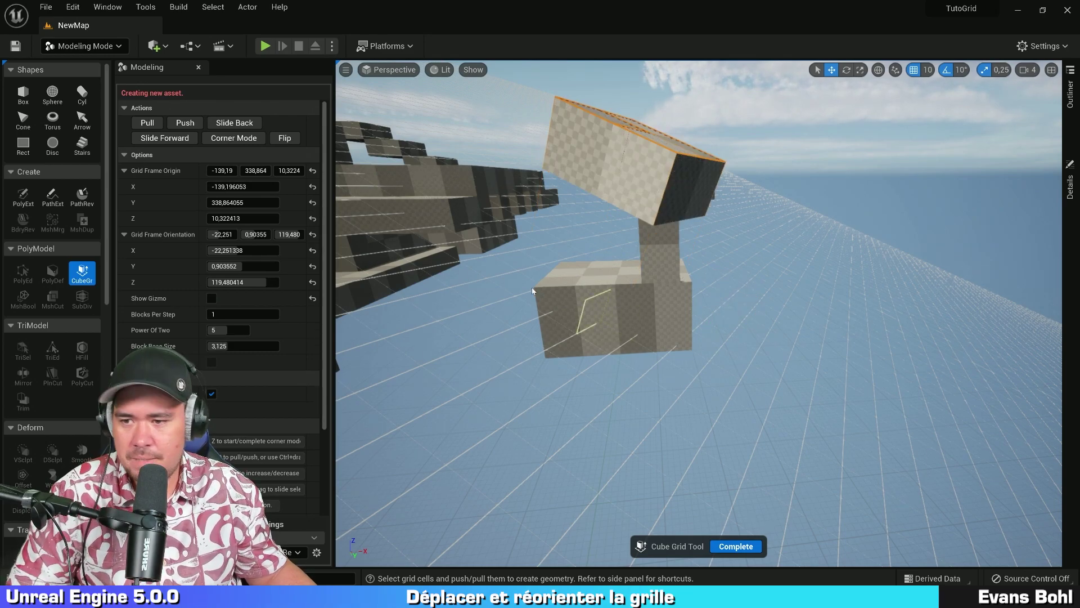
key("s")
right_click_drag(711, 267, 681, 275)
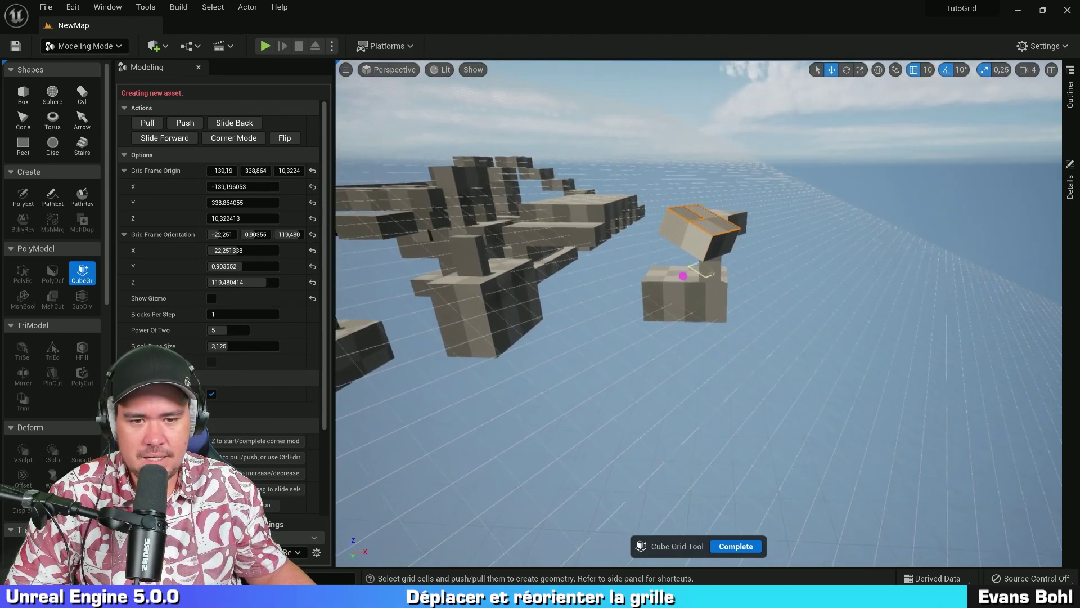
- Reset the Grid Frame Origin and Grid Frame Orientation to their defaults and collapse both settings
left_click(313, 172)
left_click(314, 235)
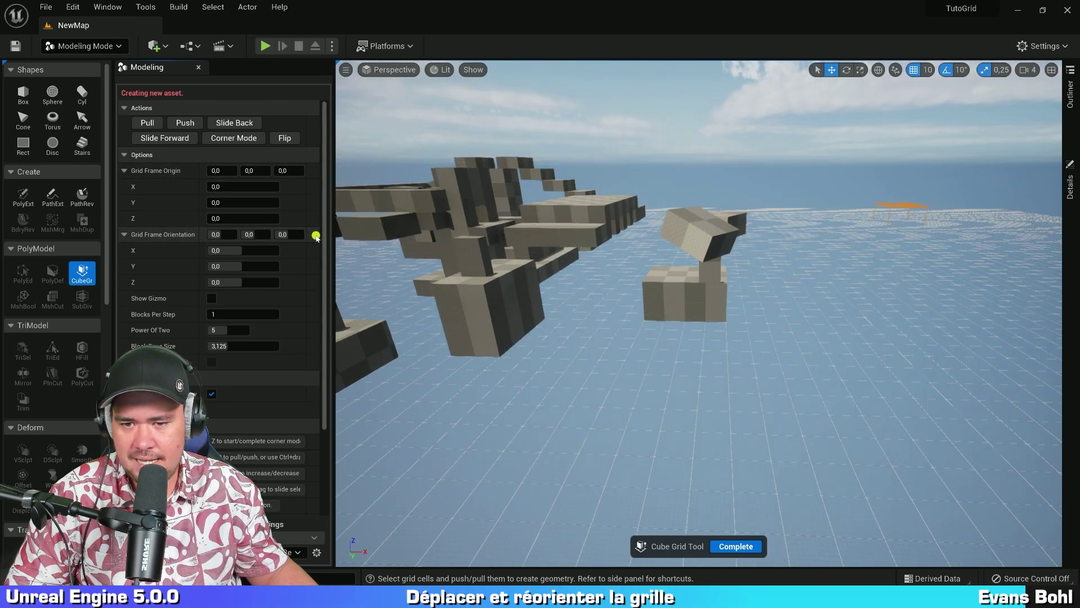
left_click(124, 234)
left_click(124, 170)
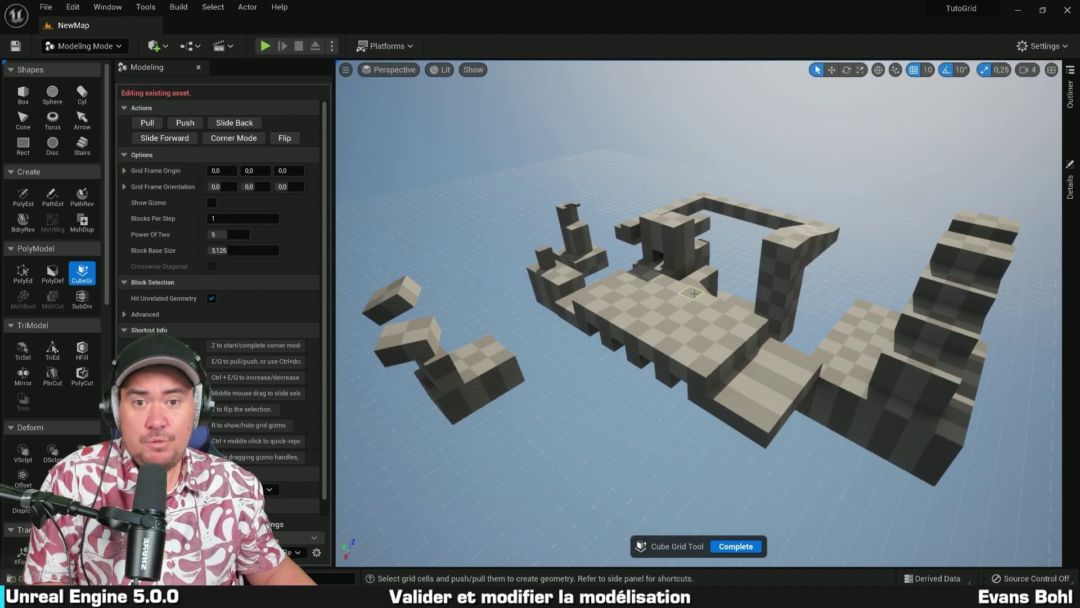
- Complete the Cube Grid edit and switch the editor to Select mode
right_click_drag(709, 294, 946, 279)
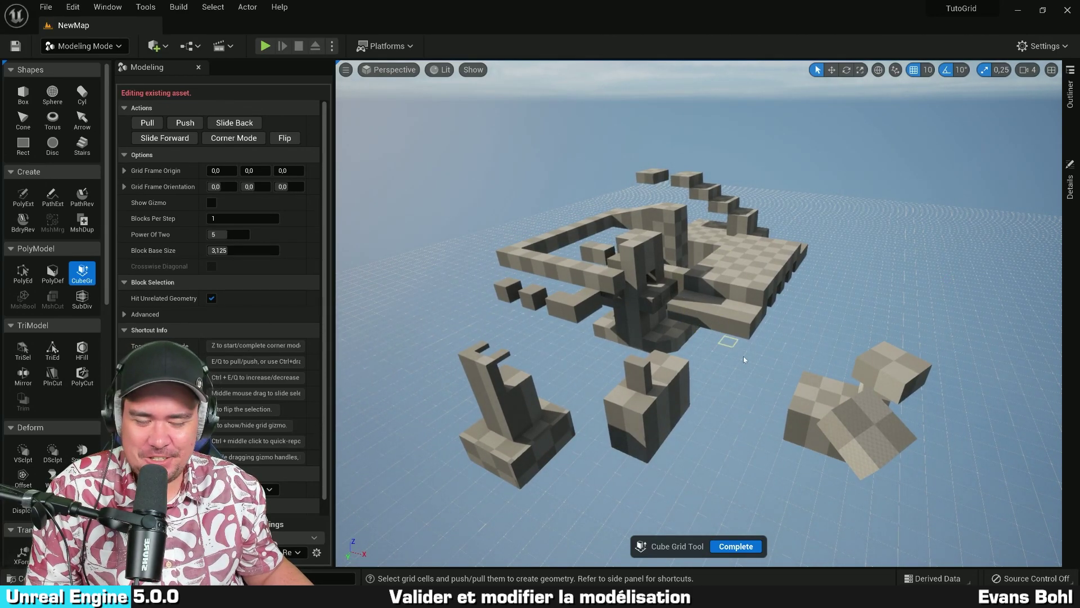
left_click(728, 546)
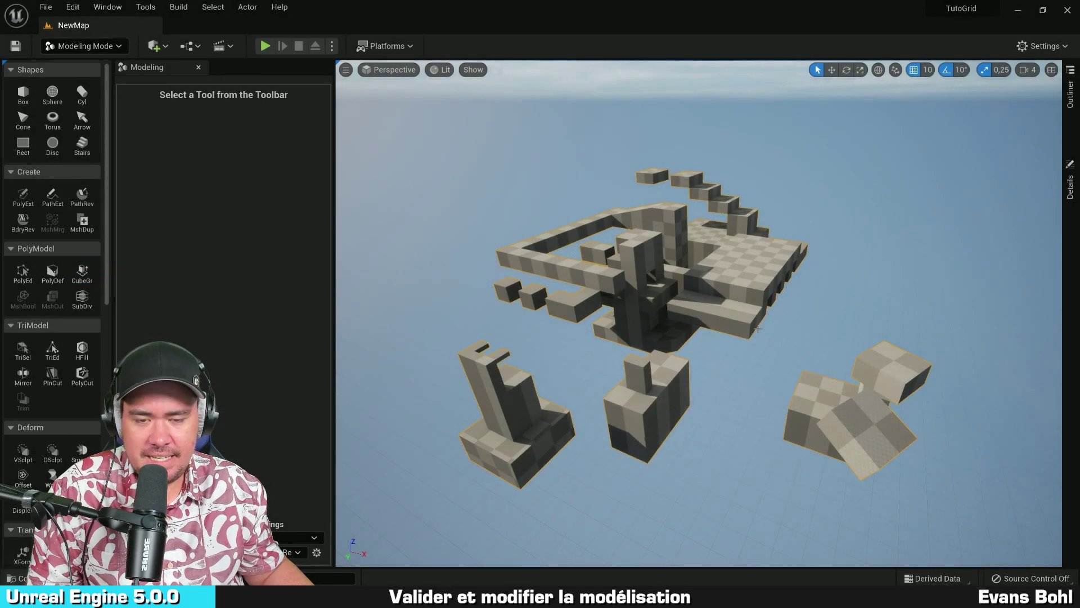
right_click_drag(701, 294, 636, 298)
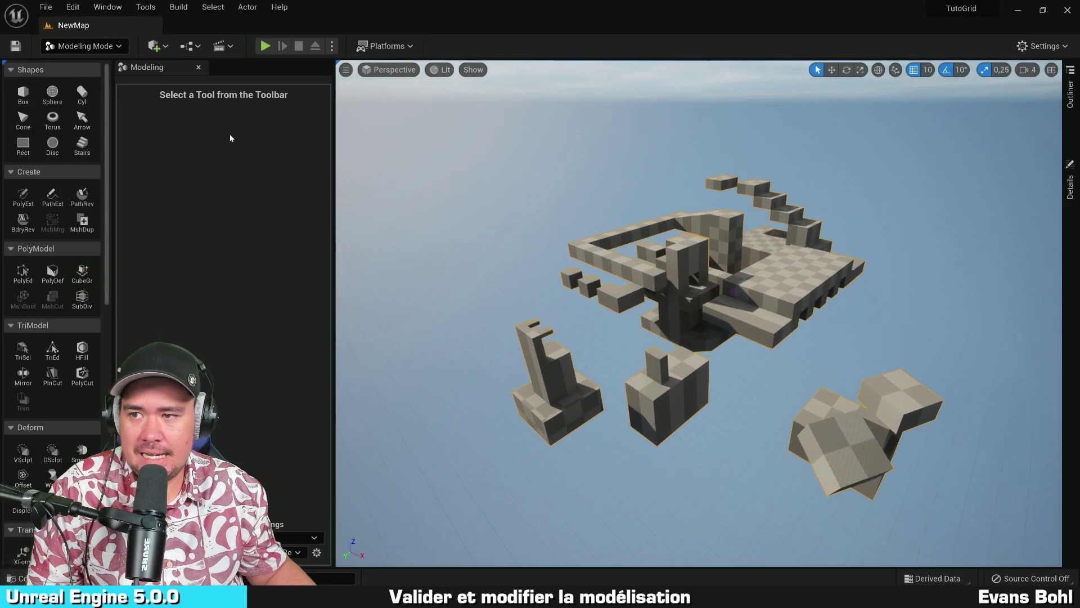
left_click(90, 44)
left_click(80, 65)
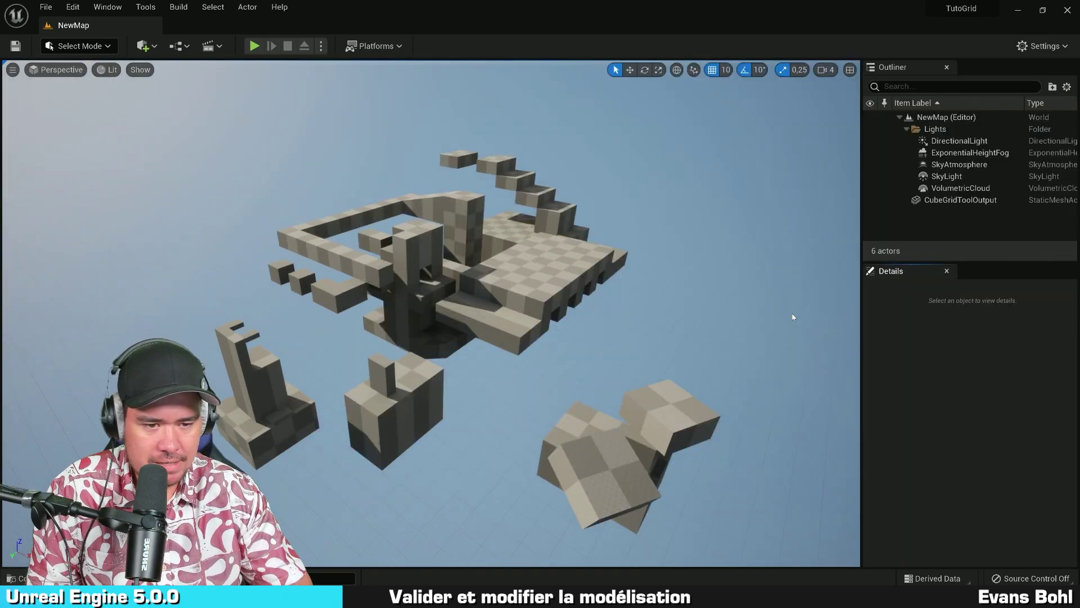
- Select CubeGridToolOutput and assign the MI_PrototypeGrid_Gray material to its Element 0
left_click(950, 201)
mouse_move(493, 267)
right_mouse_down()
mouse_move(598, 222)
mouse_move(446, 251)
right_mouse_up()
left_click(1019, 416)
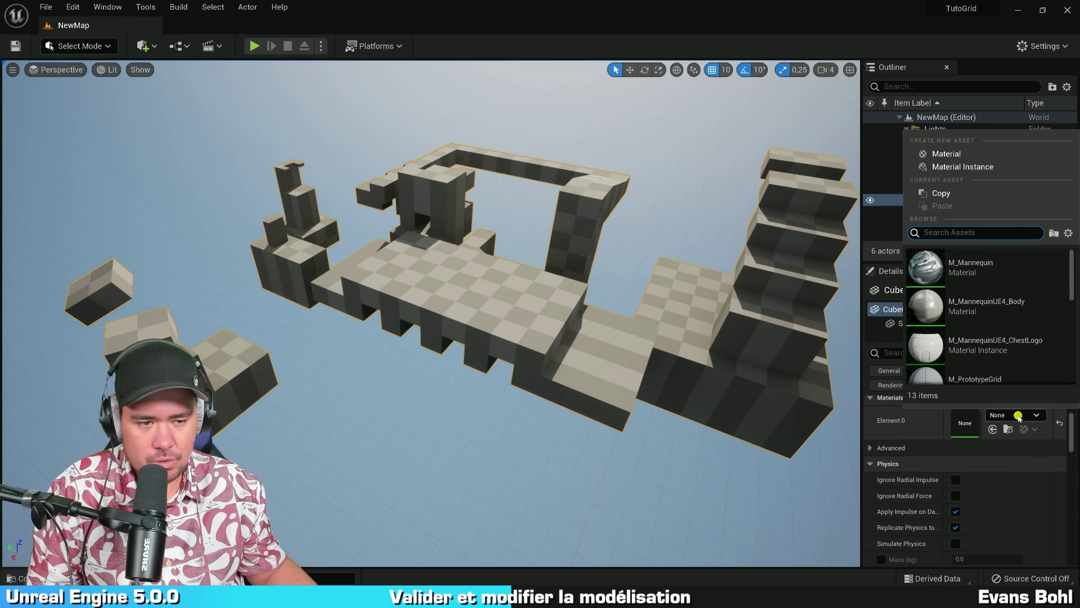
type("gray")
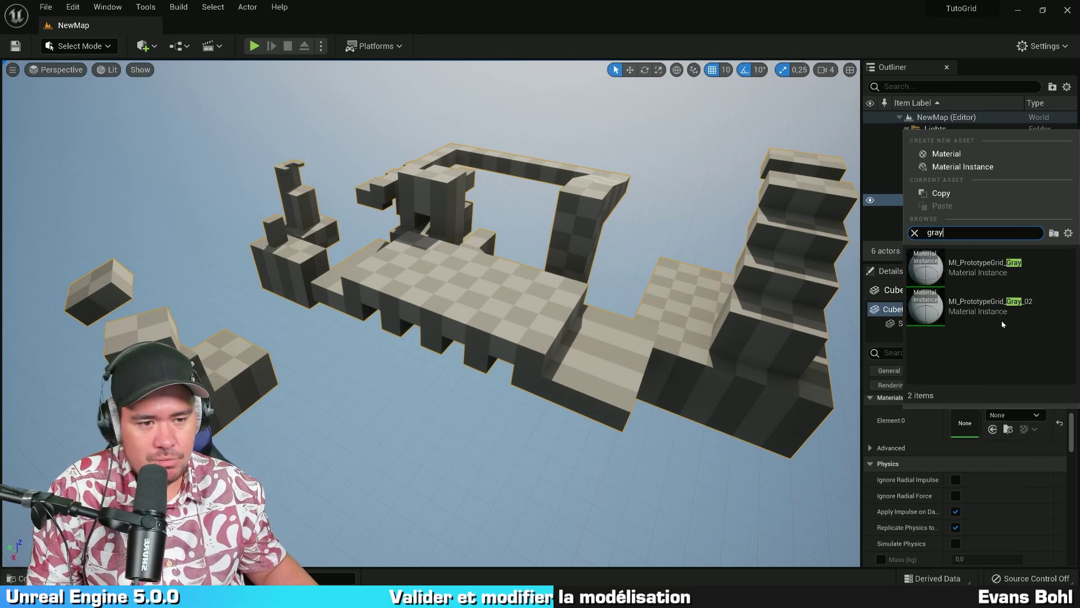
left_click(1006, 271)
mouse_move(568, 269)
right_mouse_down()
mouse_move(643, 270)
mouse_move(595, 255)
mouse_move(827, 251)
mouse_move(735, 241)
mouse_move(662, 265)
mouse_move(637, 288)
right_mouse_up()
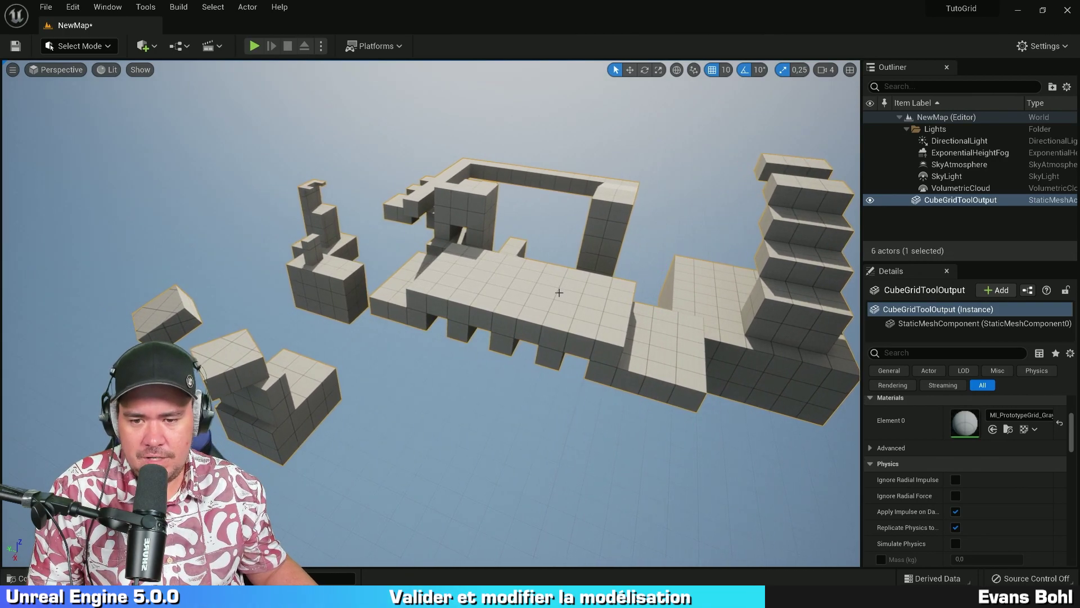
- Return to Modeling mode and reopen the existing CubeGridToolOutput mesh with the Cube Grid tool for further editing
left_click(81, 48)
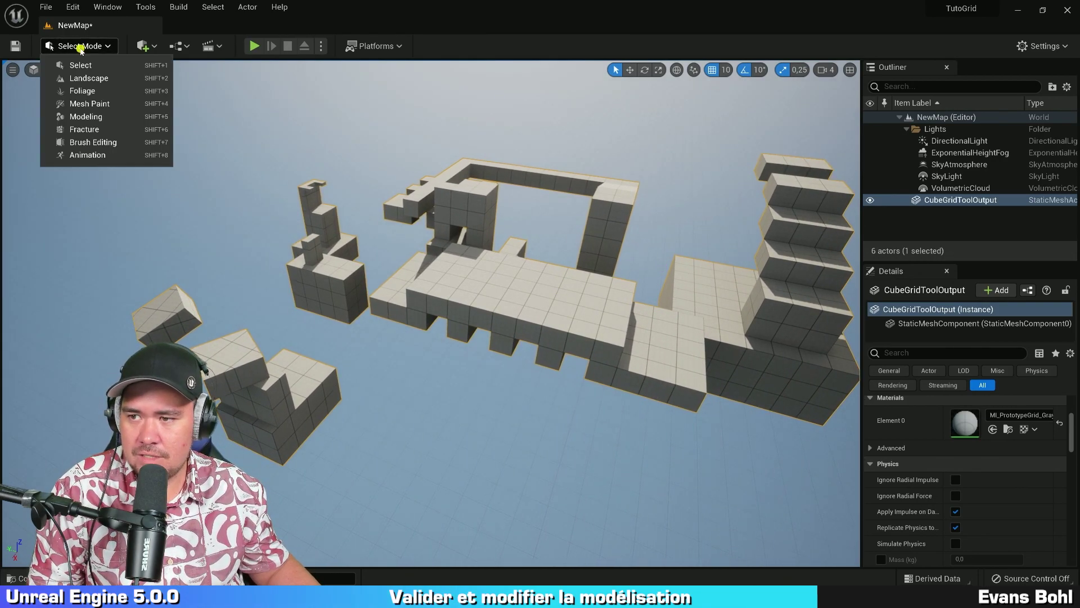
left_click(89, 116)
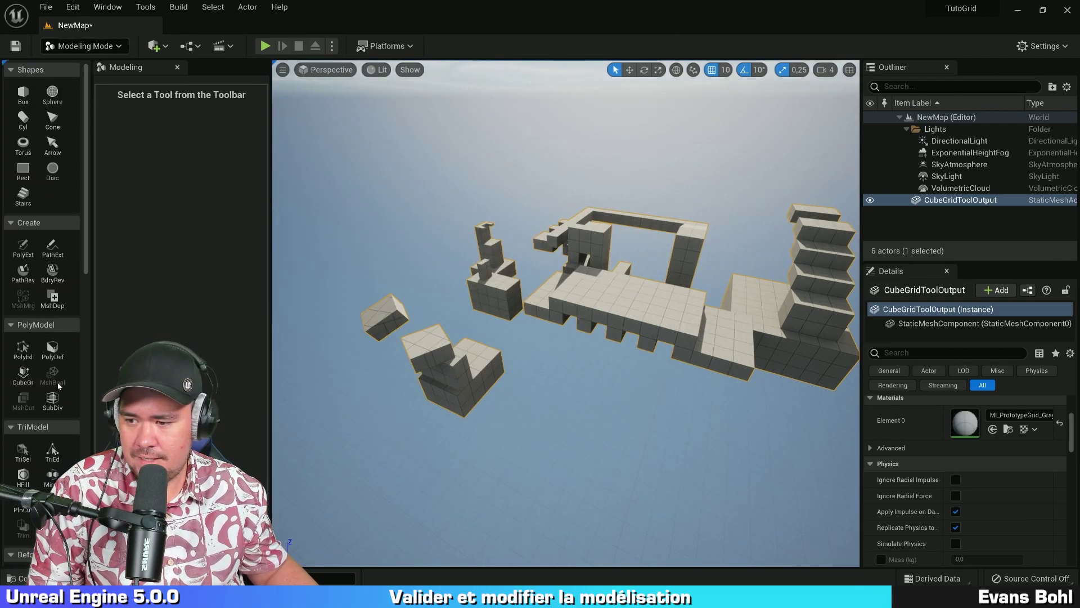
left_click(27, 376)
right_click_drag(523, 331, 527, 355)
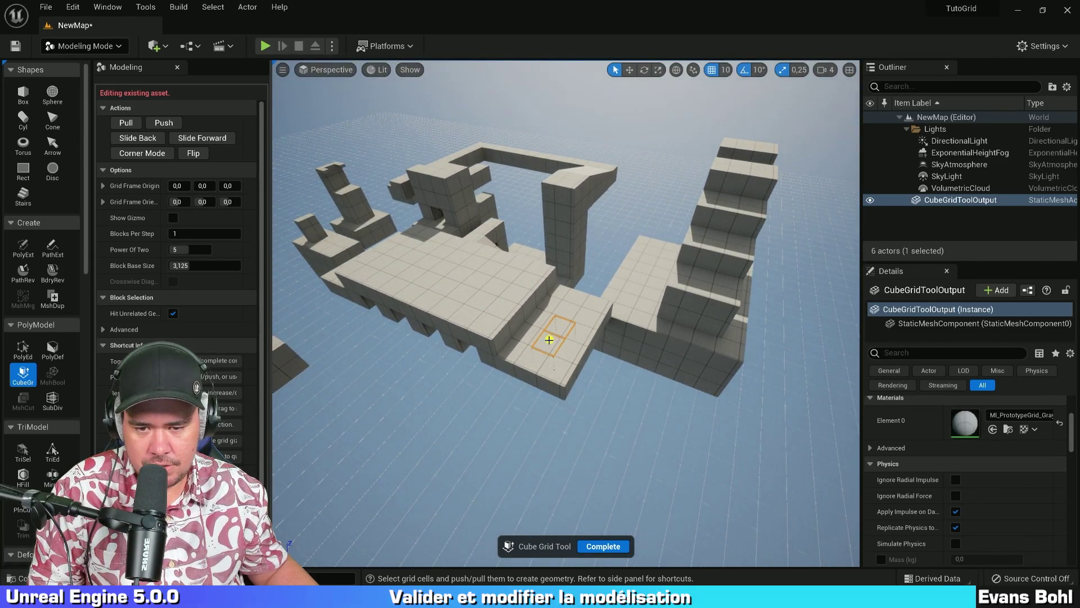
scroll(641, 391, "up", 2)
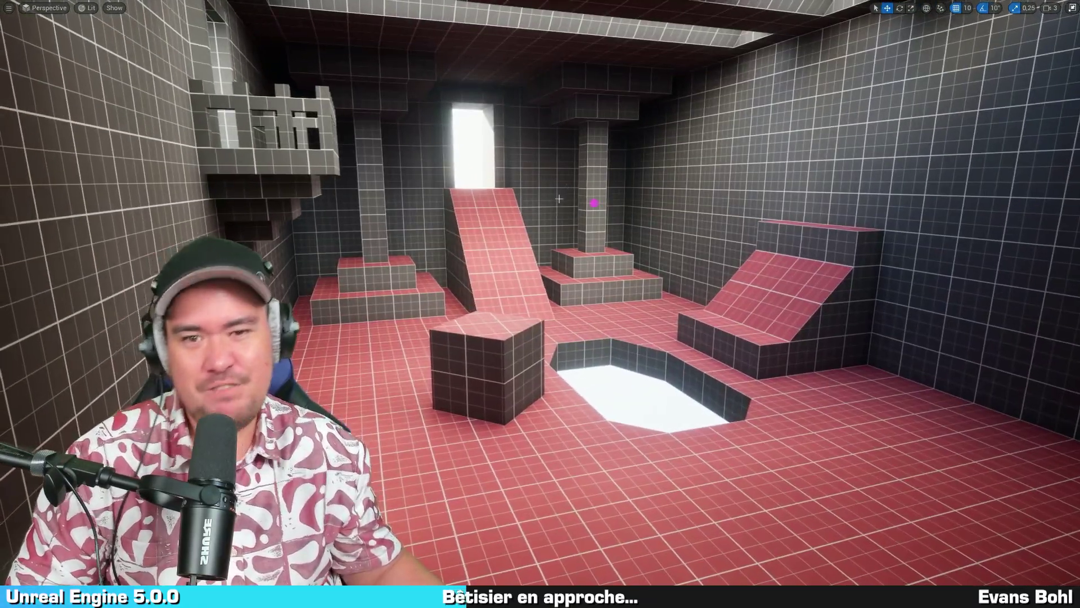
right_click_drag(551, 196, 553, 193)
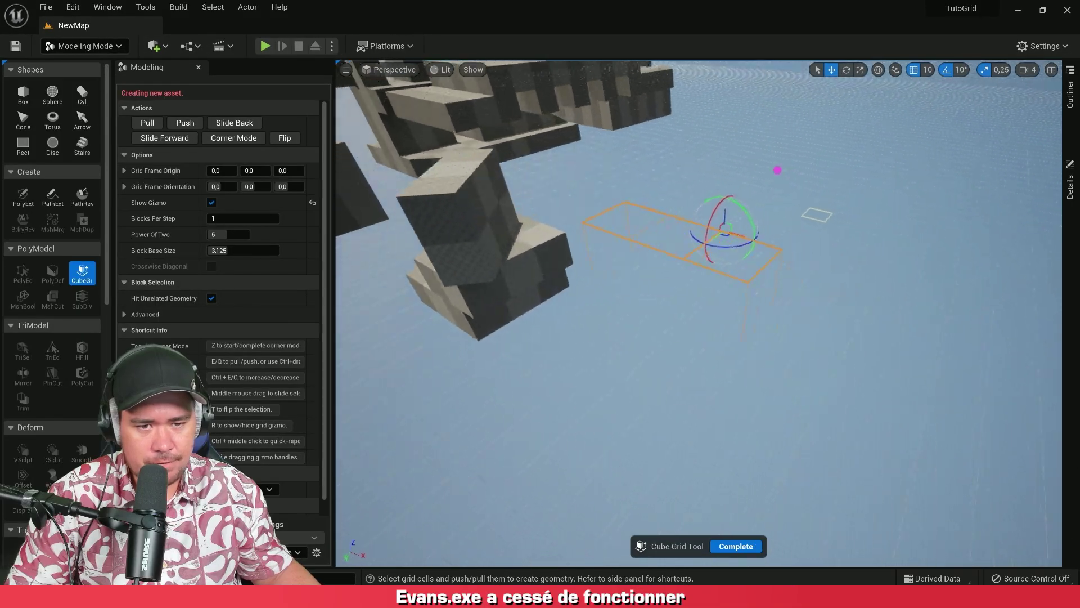
right_click_drag(777, 170, 683, 161)
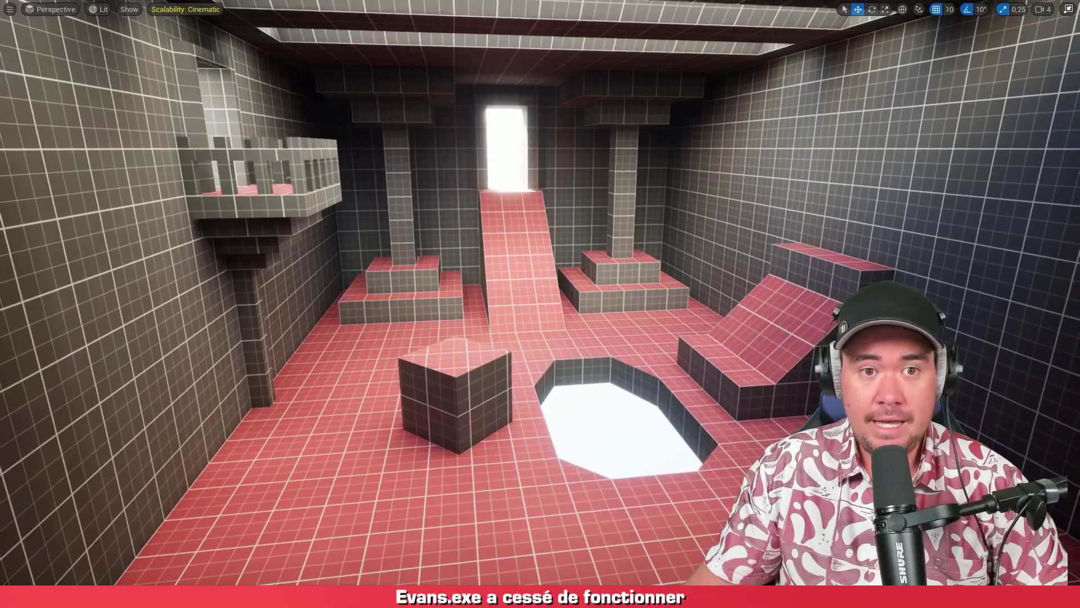
right_click_drag(676, 287, 675, 269)
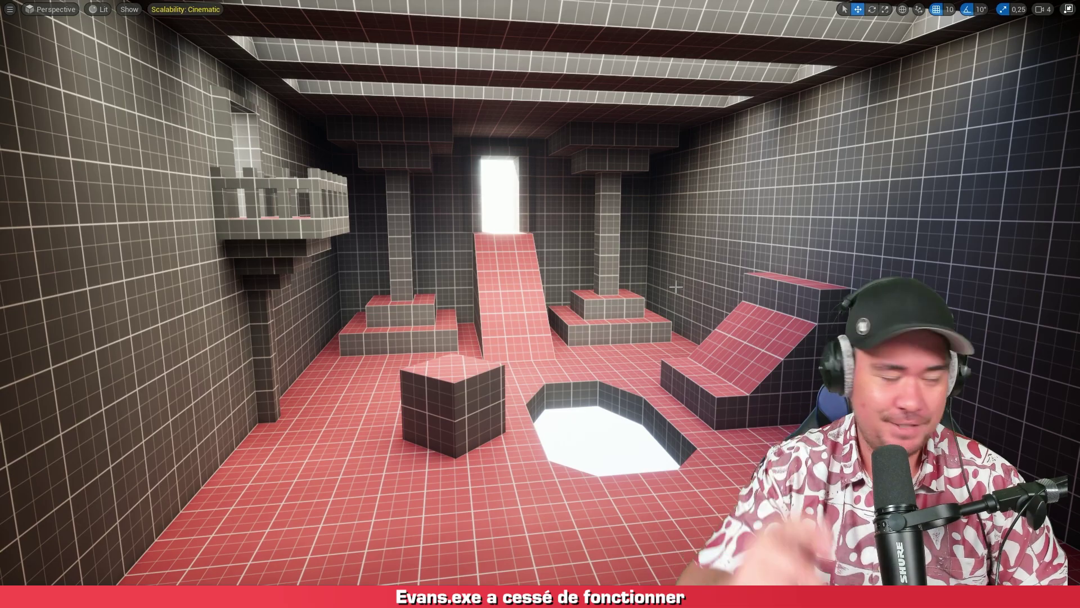
right_click_drag(675, 287, 666, 310)
key("d")
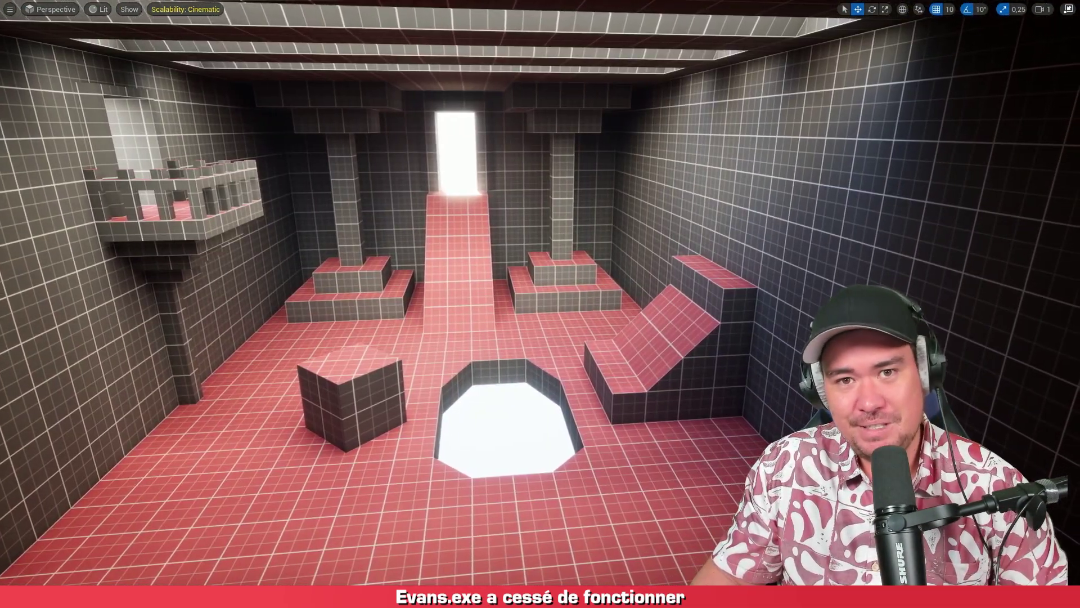